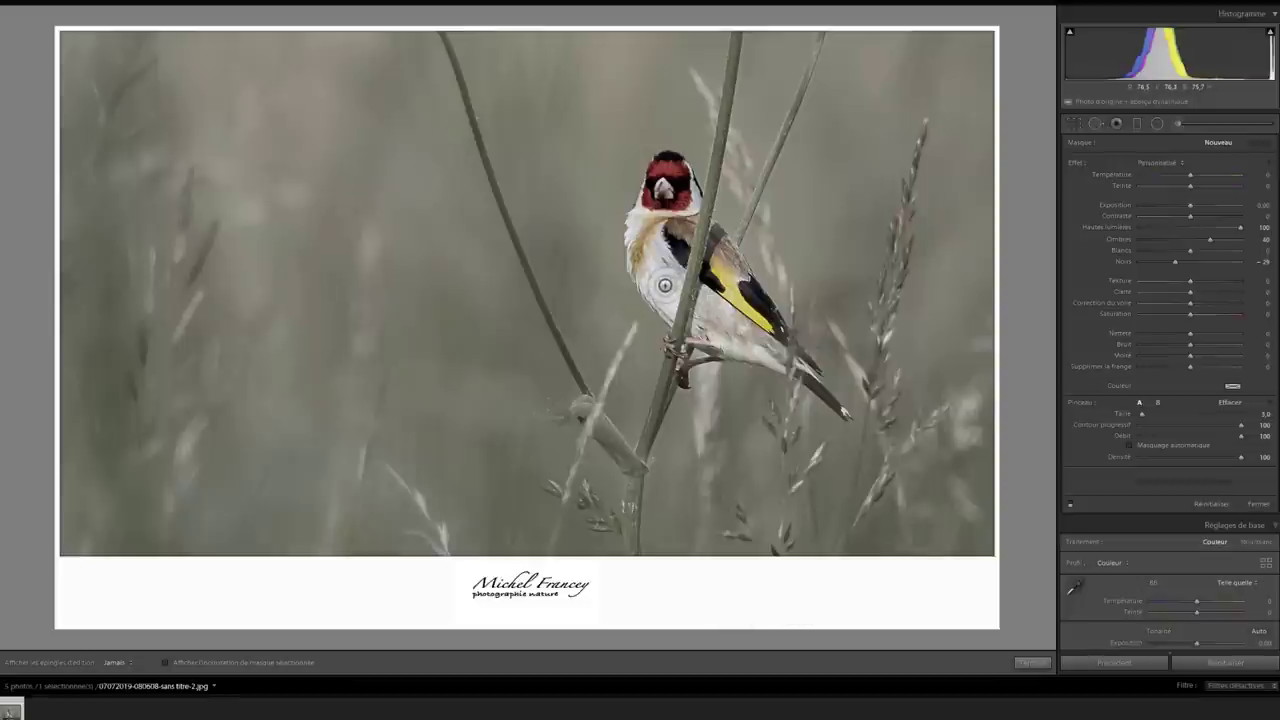
Show the goldfinch's before and after versions side by side with Y
{"action": "key", "text": "y"}
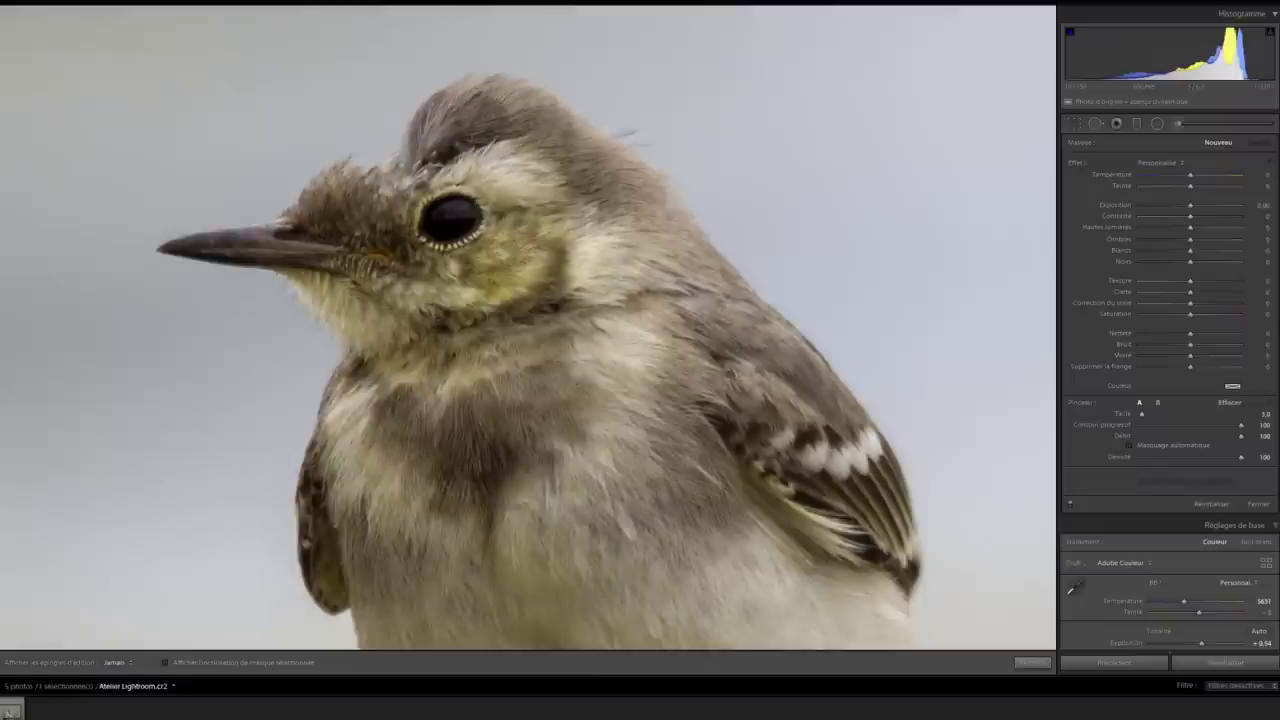
Paint a mask stroke over the wagtail's eye and check it in a zoomed before/after view
{"action": "left_click_drag", "start_coordinate": [502, 209], "coordinate": [498, 224]}
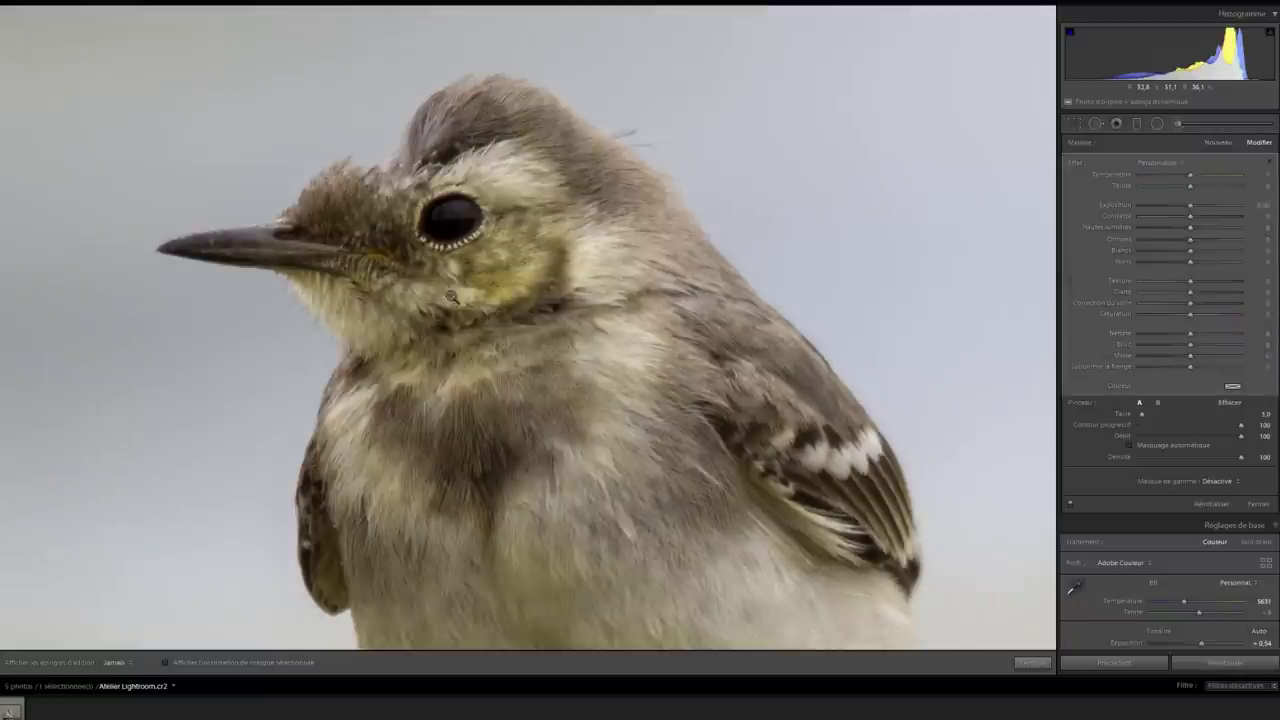
{"action": "key", "text": "z"}
{"action": "key", "text": "y"}
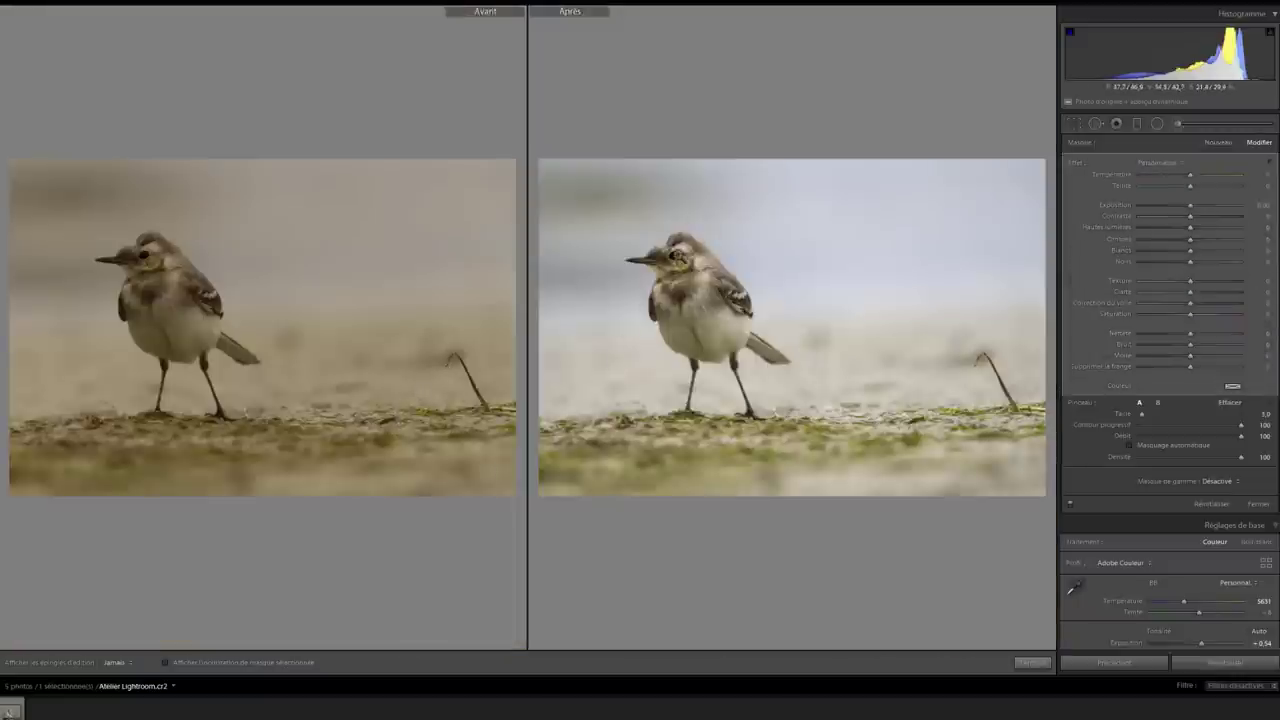
{"action": "key", "text": "z"}
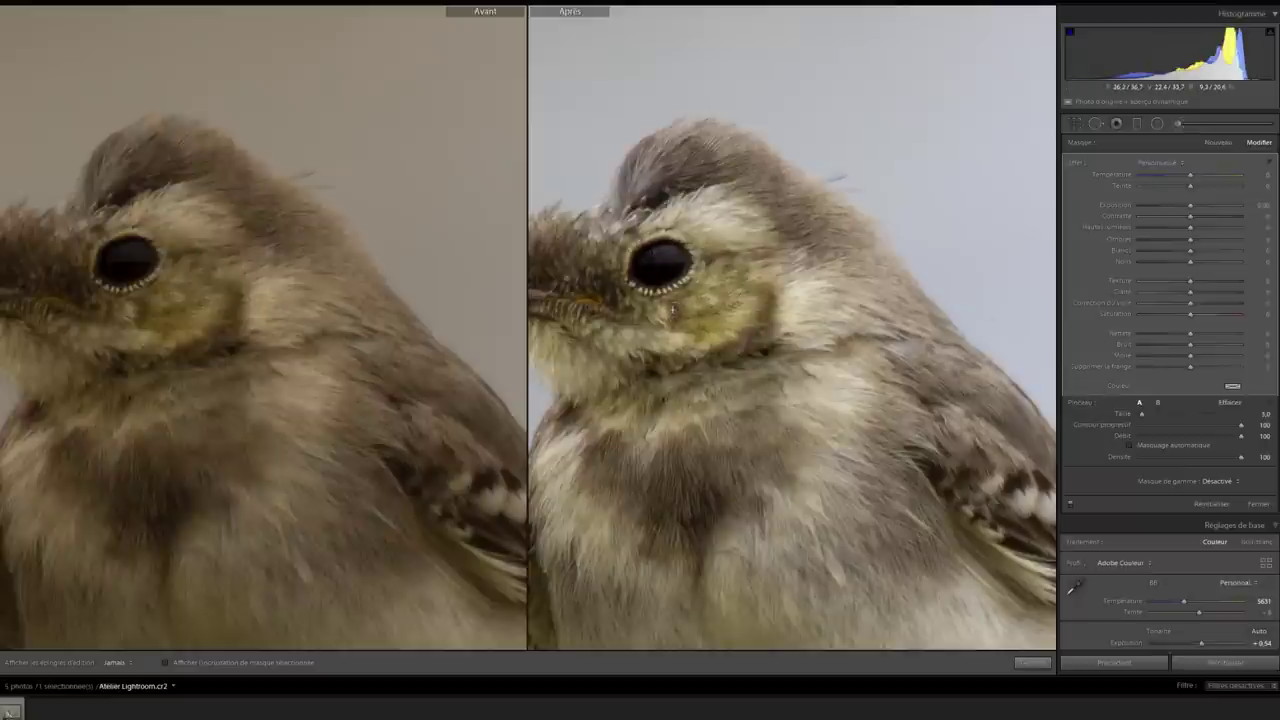
{"action": "left_click_drag", "start_coordinate": [746, 280], "coordinate": [773, 286]}
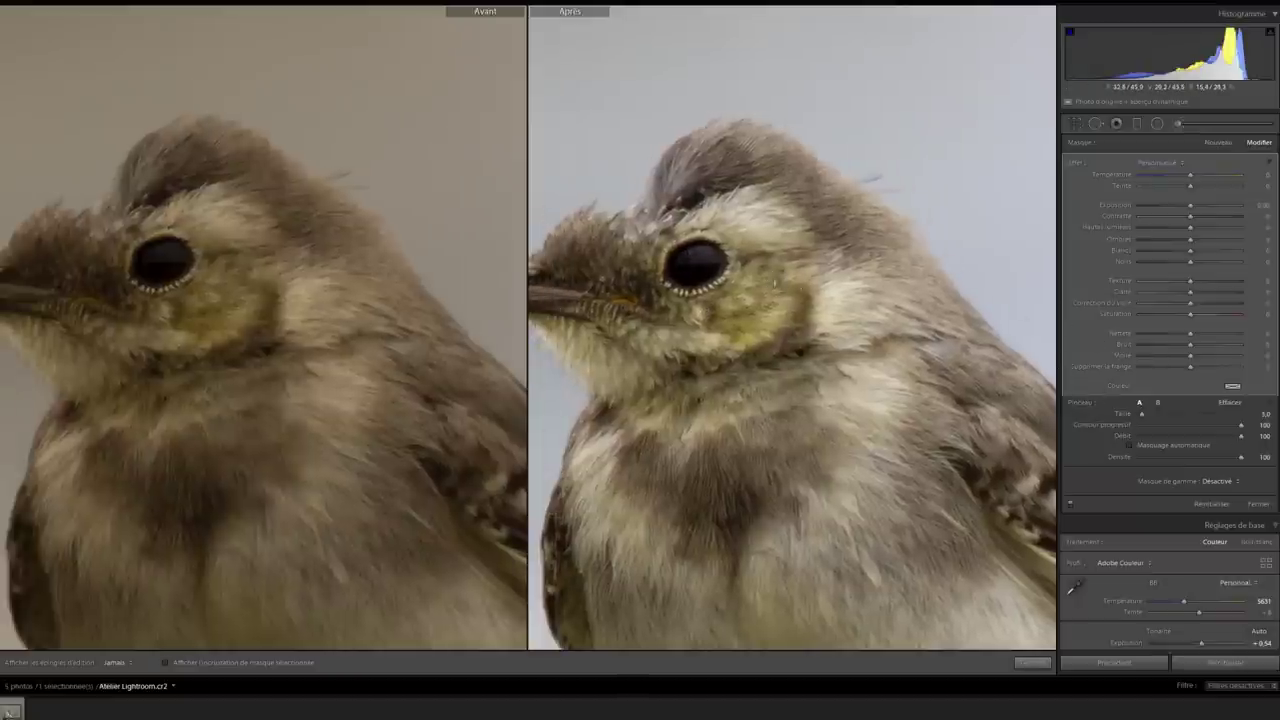
{"action": "key", "text": "y"}
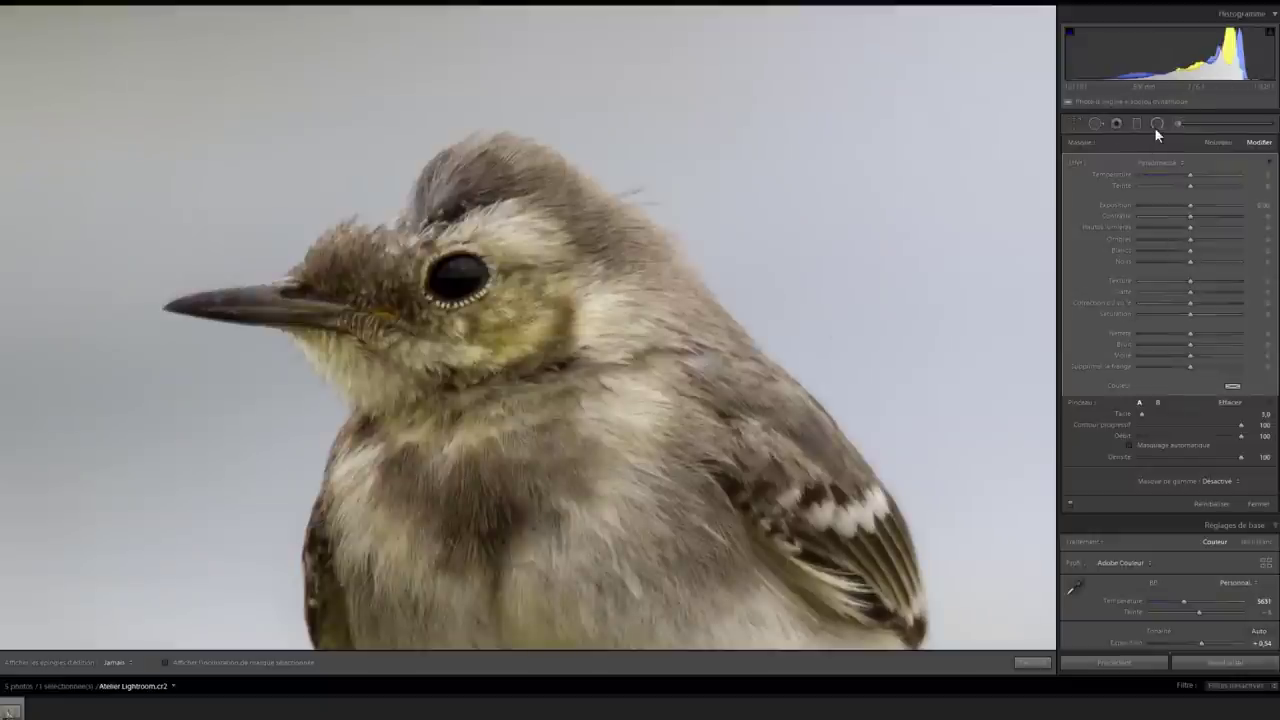
Raise the wagtail's global Shadows to +55, undoing a trial Whites increase to +76
{"action": "left_click", "coordinate": [1171, 121]}
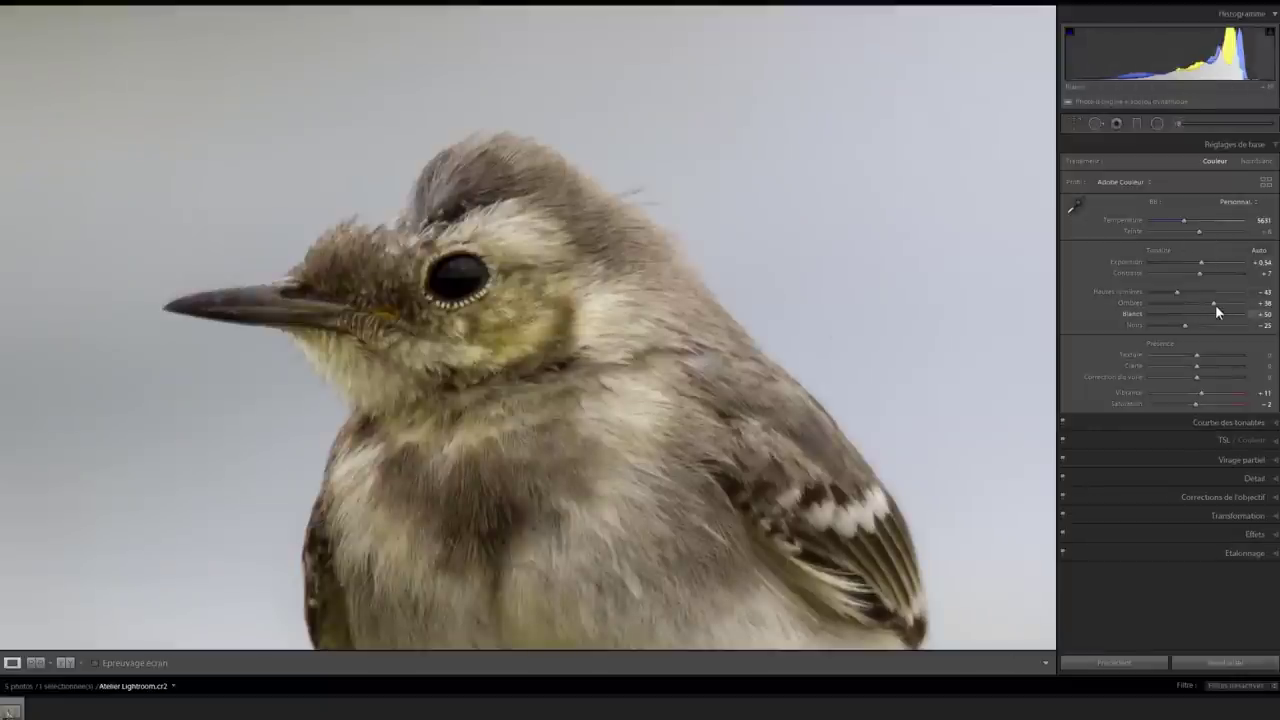
{"action": "left_click_drag", "start_coordinate": [1214, 303], "coordinate": [1234, 316]}
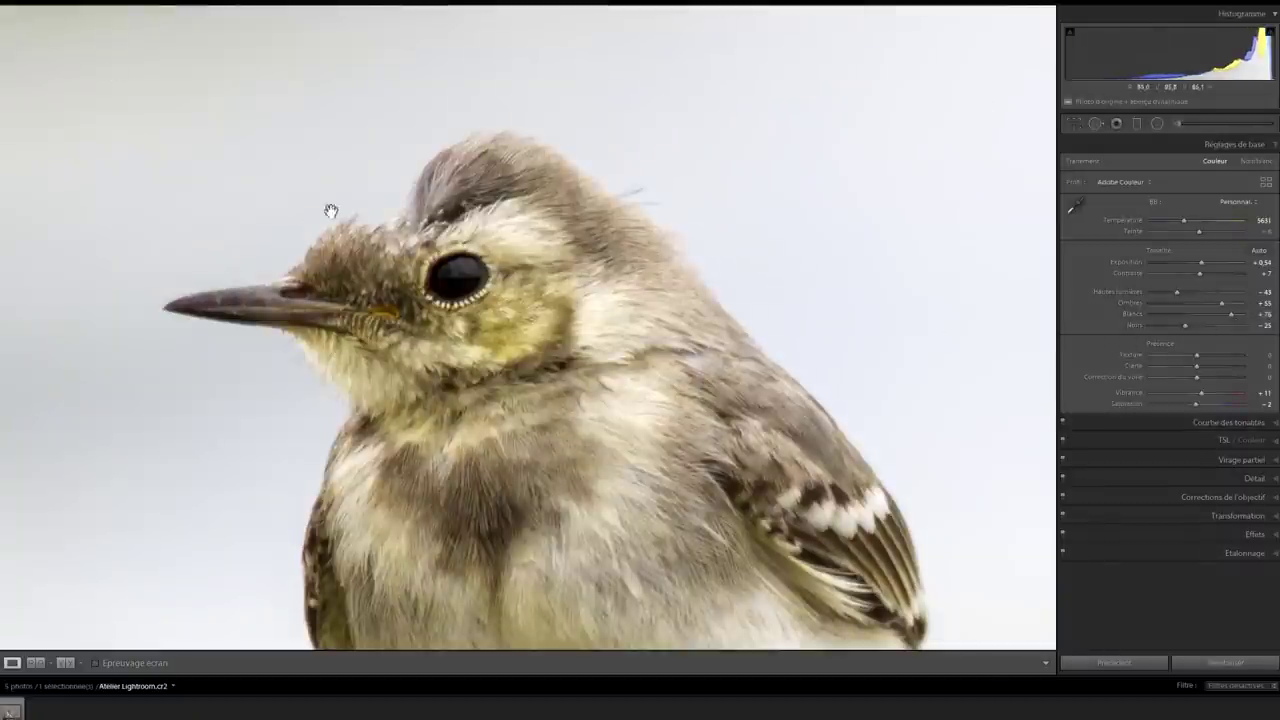
{"action": "key", "text": "ctrl+z"}
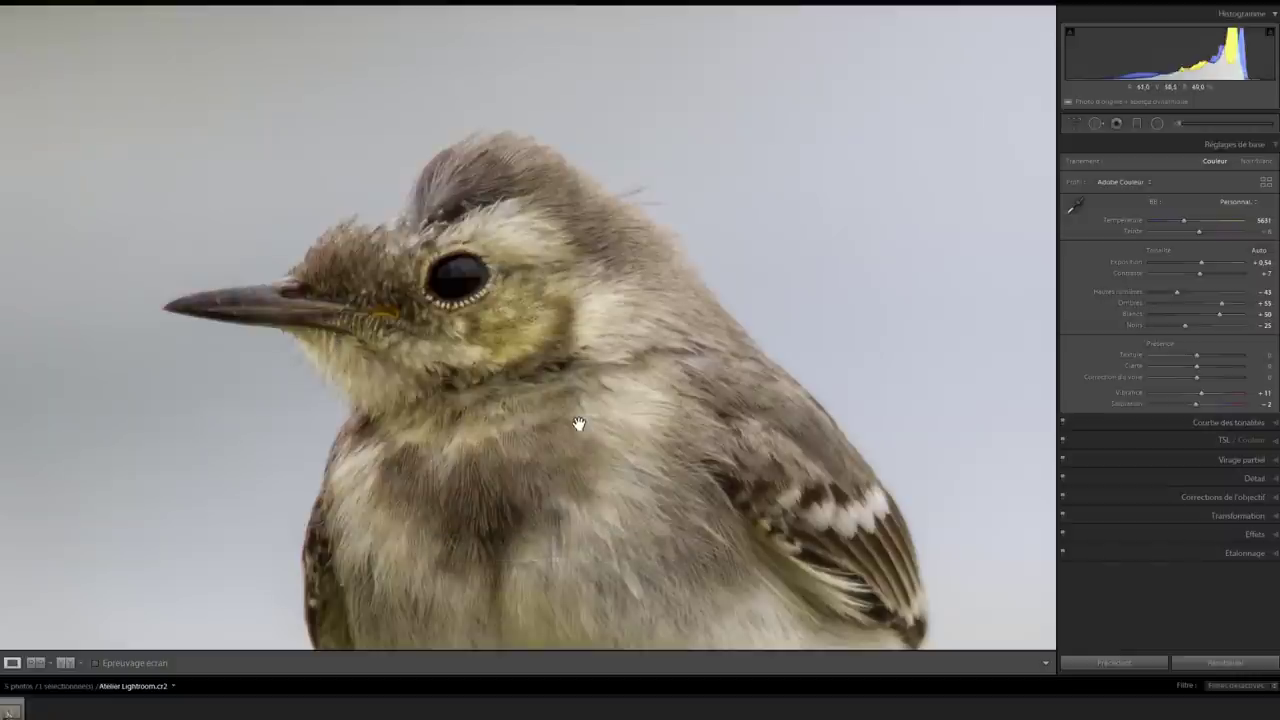
Brush the wagtail's eye with Highlights 100, Shadows 40, Whites 11, Blacks −18, then compare
{"action": "left_click", "coordinate": [1180, 124]}
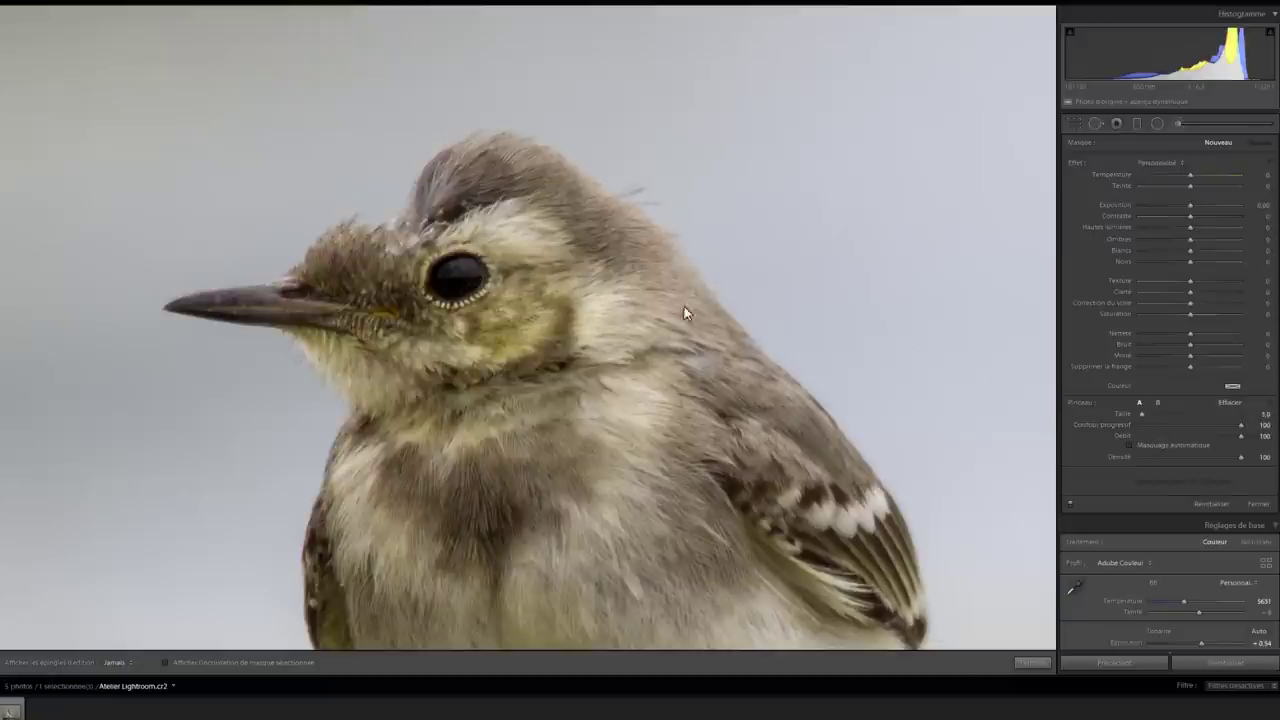
{"action": "scroll", "coordinate": [469, 285], "scroll_direction": "down", "scroll_amount": 3}
{"action": "left_click_drag", "start_coordinate": [1190, 227], "coordinate": [1243, 230]}
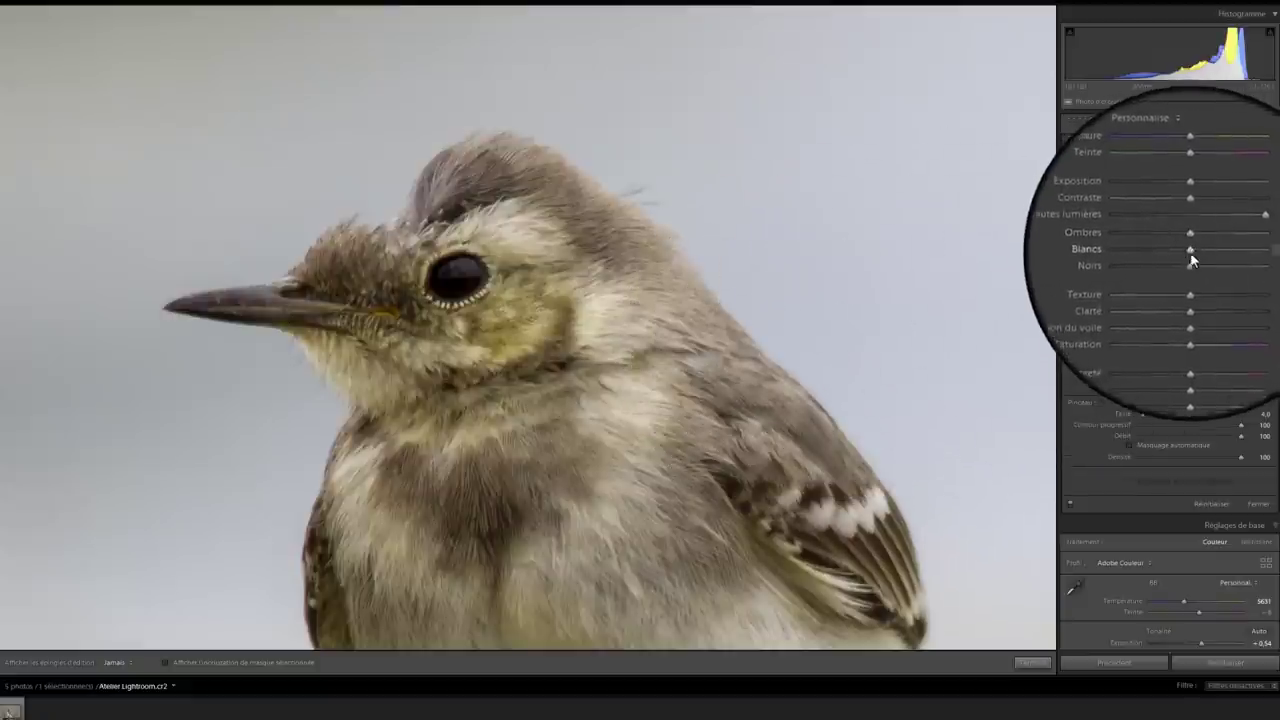
{"action": "left_click_drag", "start_coordinate": [1190, 241], "coordinate": [1210, 239]}
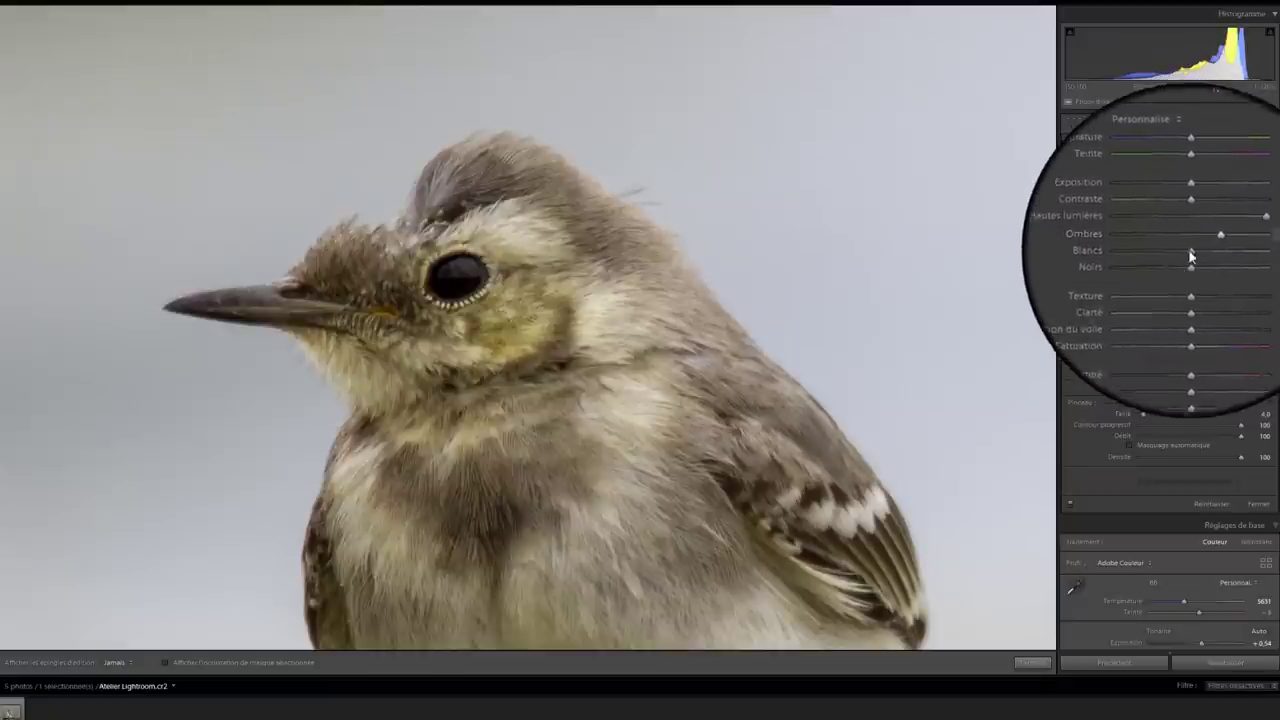
{"action": "left_click_drag", "start_coordinate": [1189, 252], "coordinate": [1193, 250]}
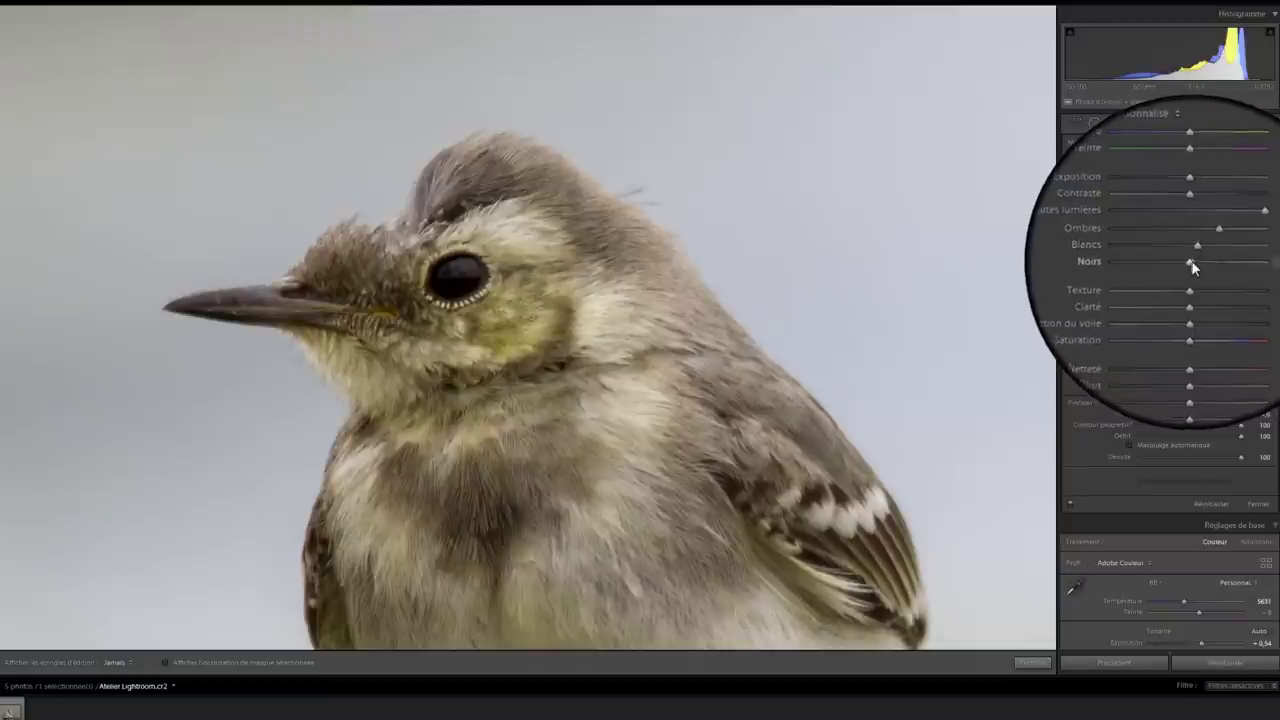
{"action": "left_click_drag", "start_coordinate": [1189, 264], "coordinate": [1180, 261]}
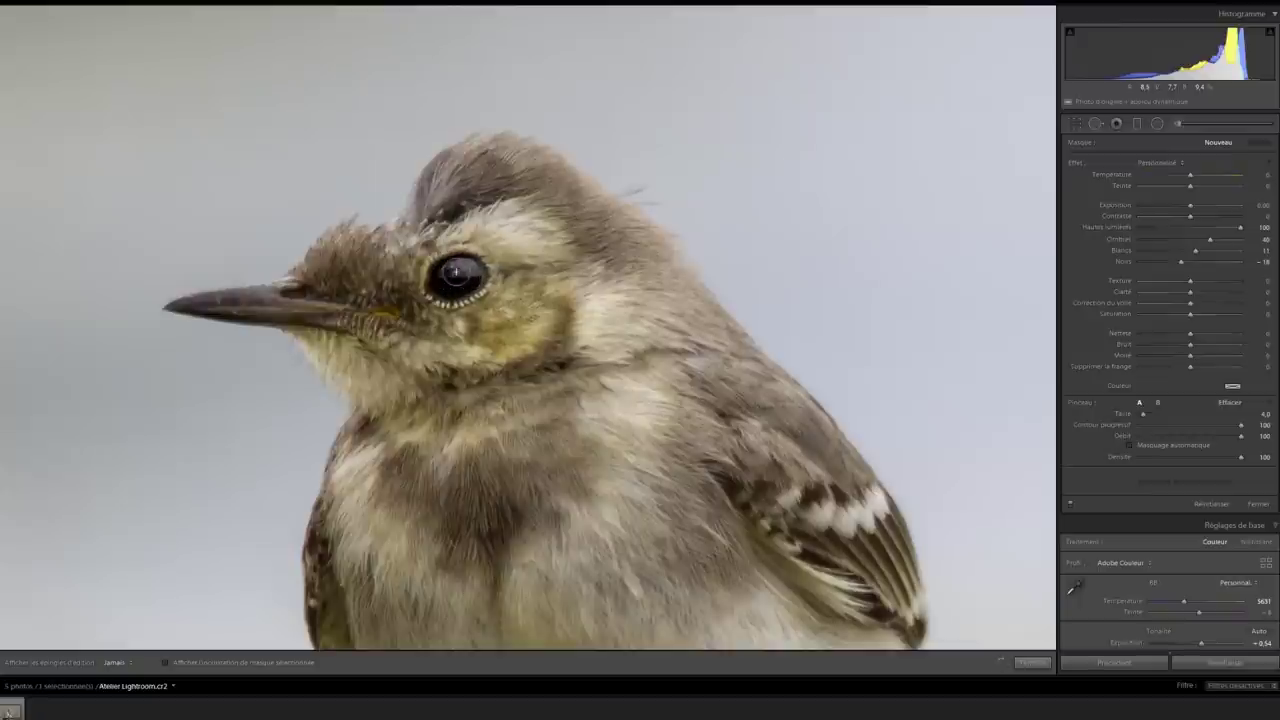
{"action": "left_click_drag", "start_coordinate": [458, 270], "coordinate": [462, 280]}
{"action": "left_click", "coordinate": [1069, 503]}
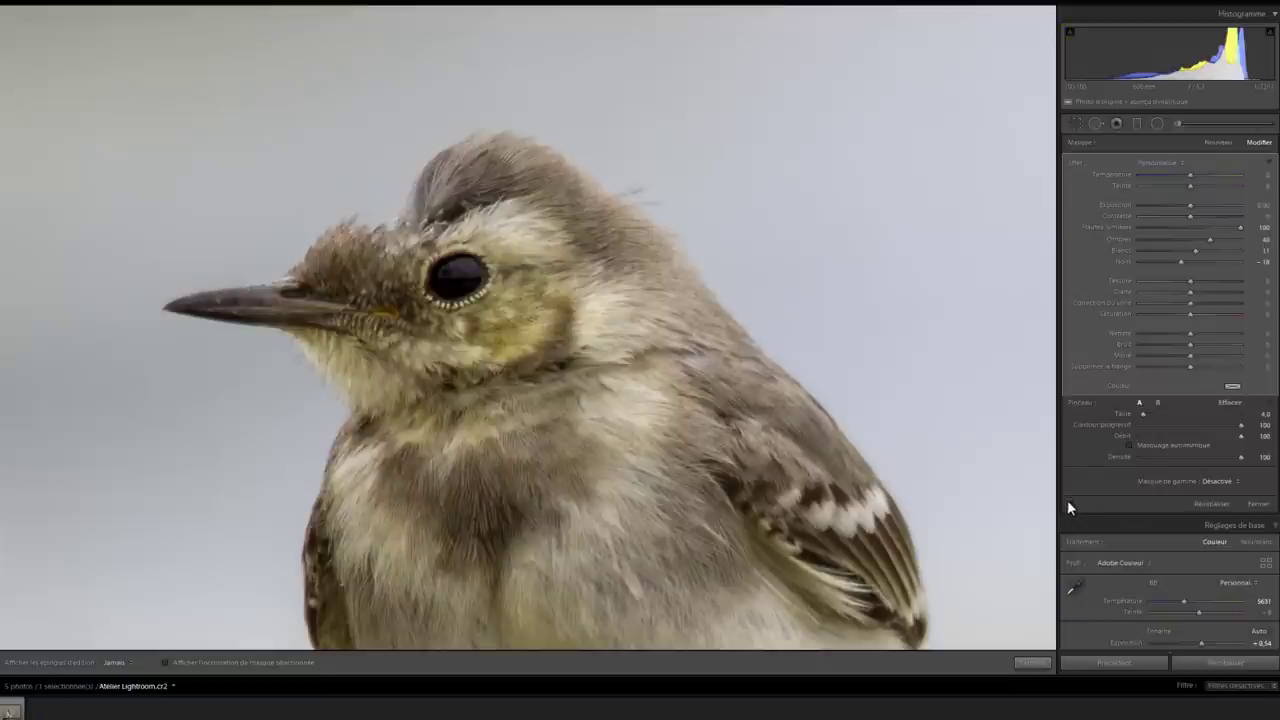
{"action": "left_click", "coordinate": [1069, 503]}
{"action": "left_click", "coordinate": [1069, 503]}
{"action": "left_click", "coordinate": [552, 342]}
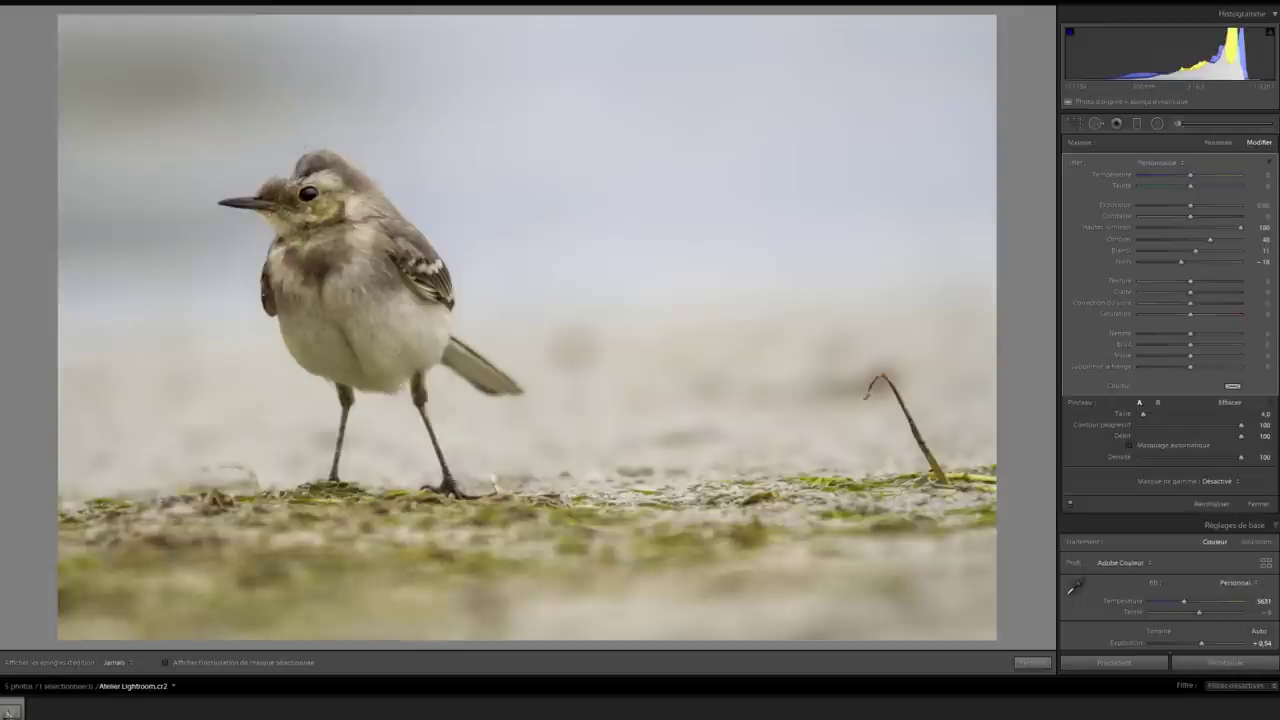
{"action": "key", "text": "z"}
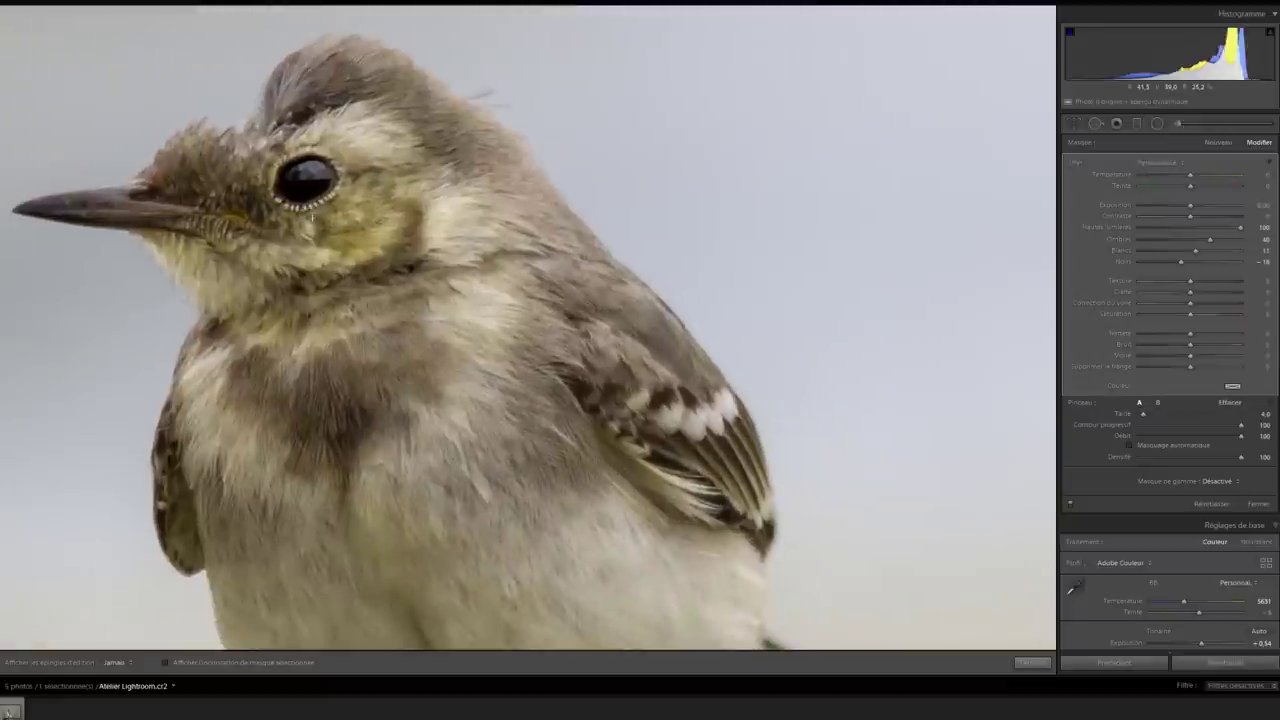
Add Noise reduction 40 to the wagtail eye mask and fit the photo to view
{"action": "left_click_drag", "start_coordinate": [327, 189], "coordinate": [366, 231]}
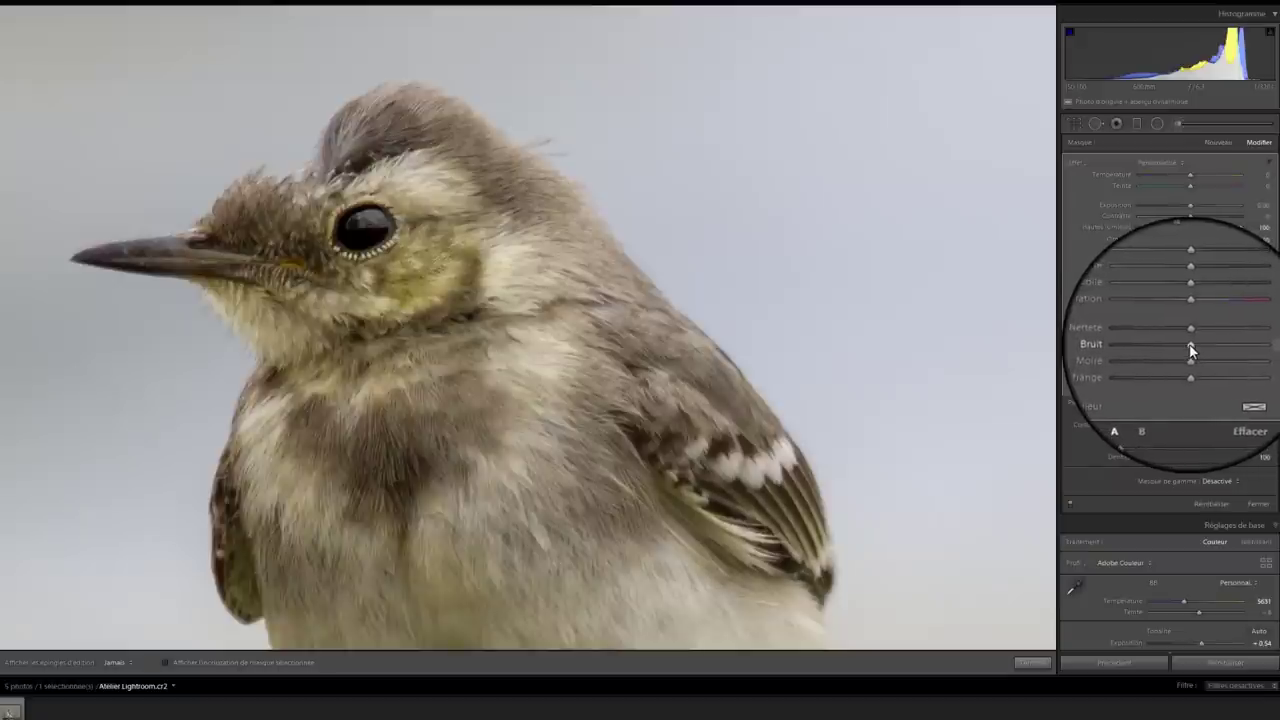
{"action": "left_click_drag", "start_coordinate": [1191, 343], "coordinate": [1207, 344]}
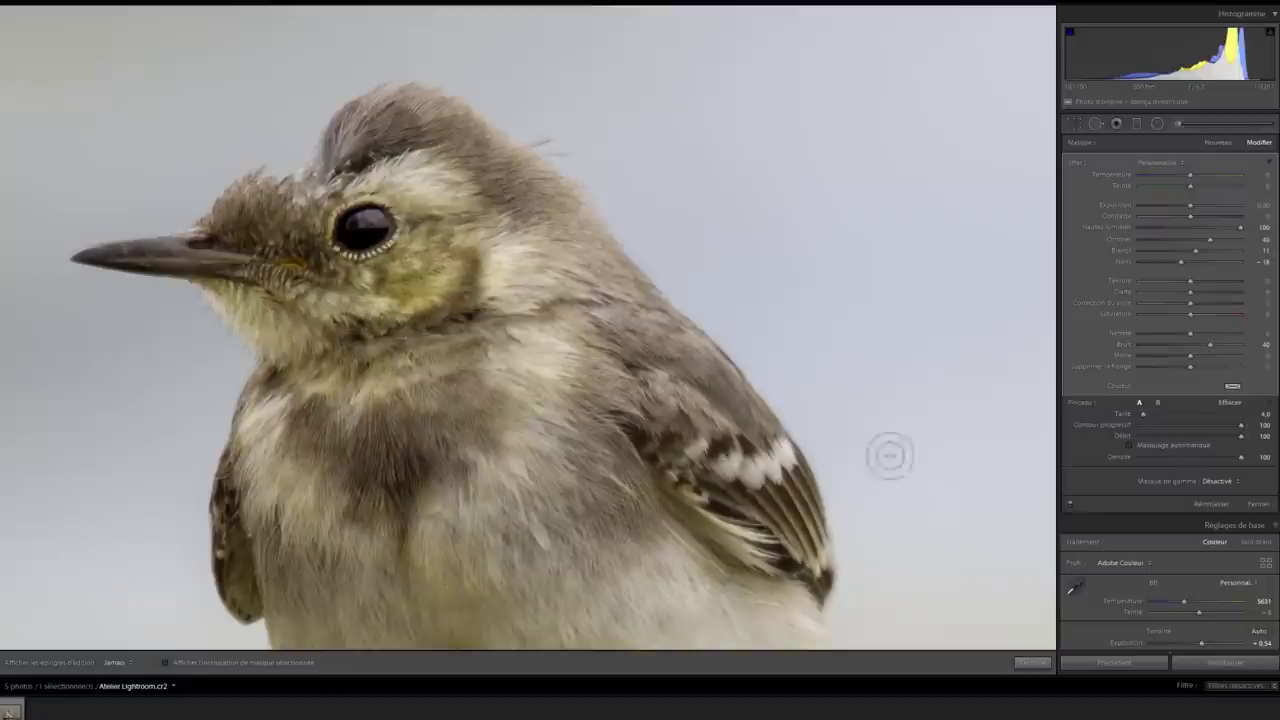
{"action": "key", "text": "z"}
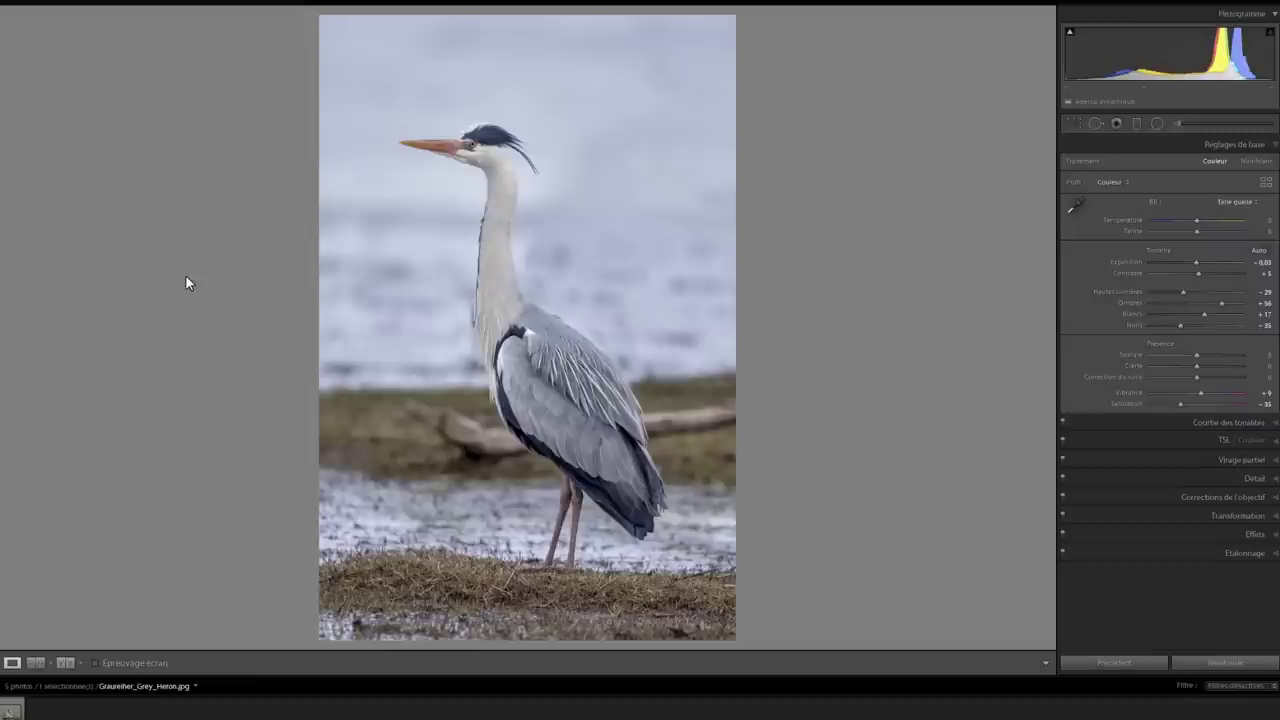
Zoom in on the heron's head and pan to frame its eye and neck
{"action": "left_click", "coordinate": [472, 138]}
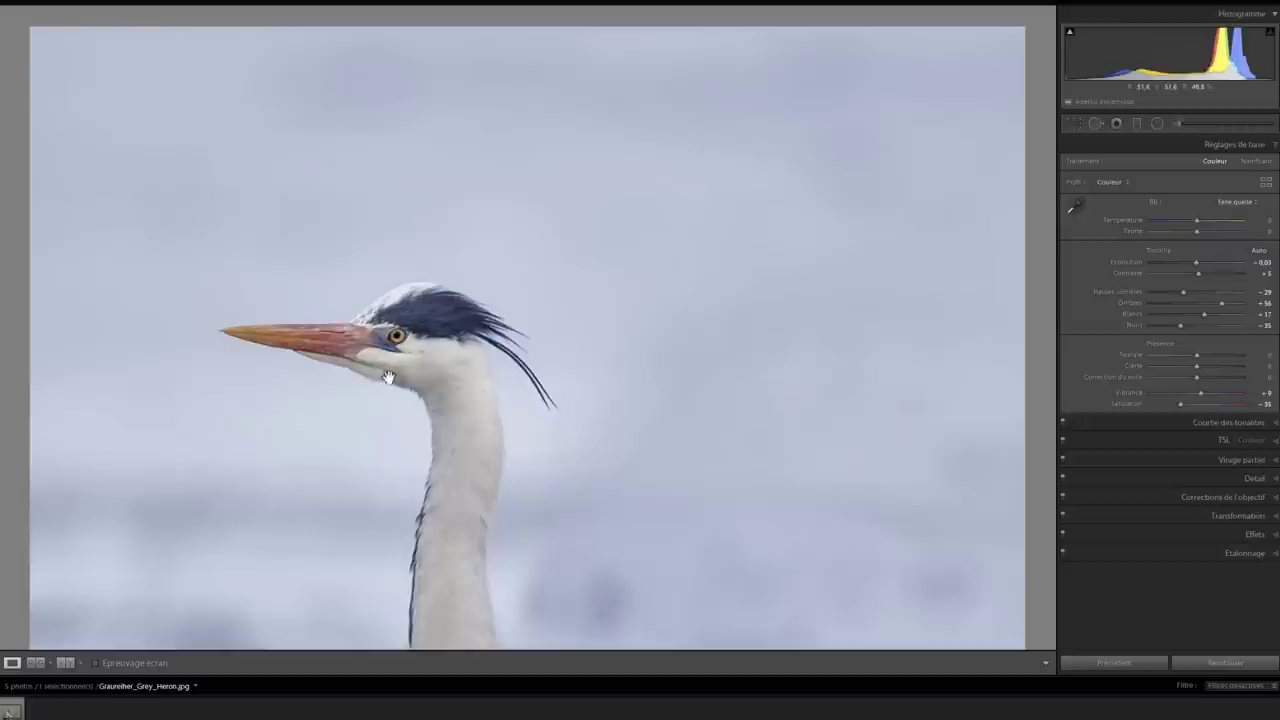
{"action": "left_click", "coordinate": [437, 393]}
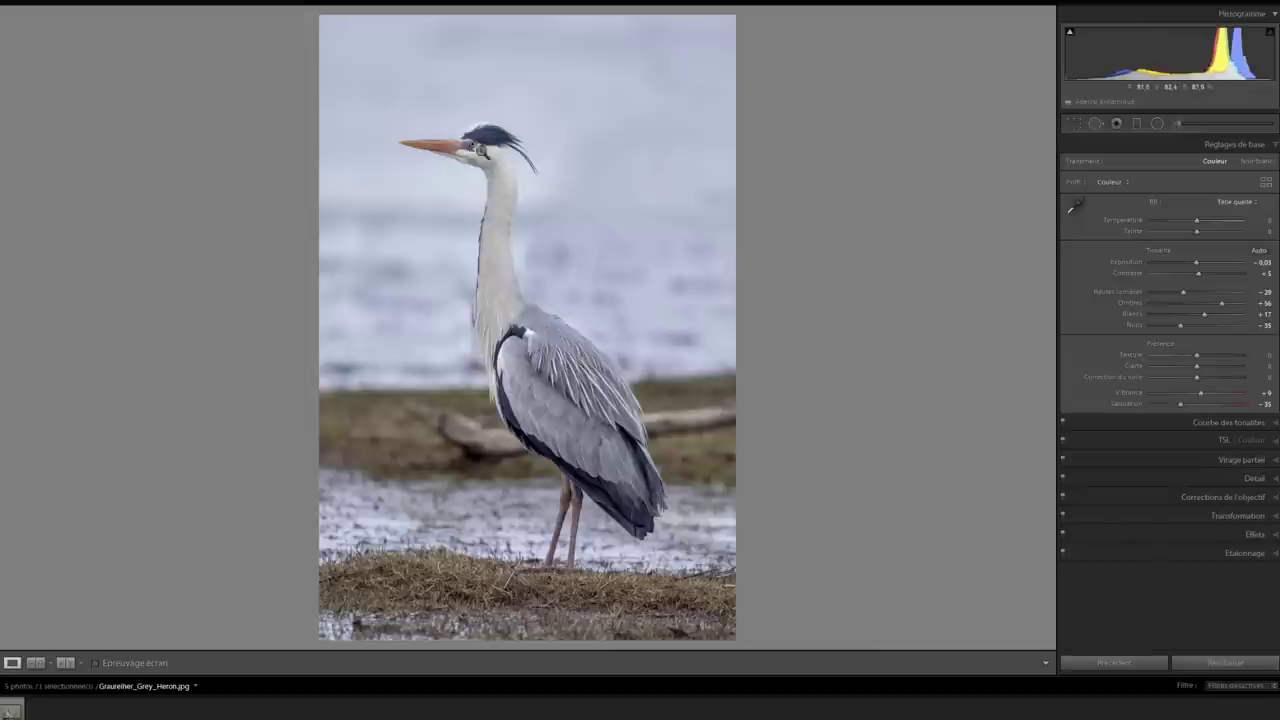
{"action": "left_click", "coordinate": [480, 141]}
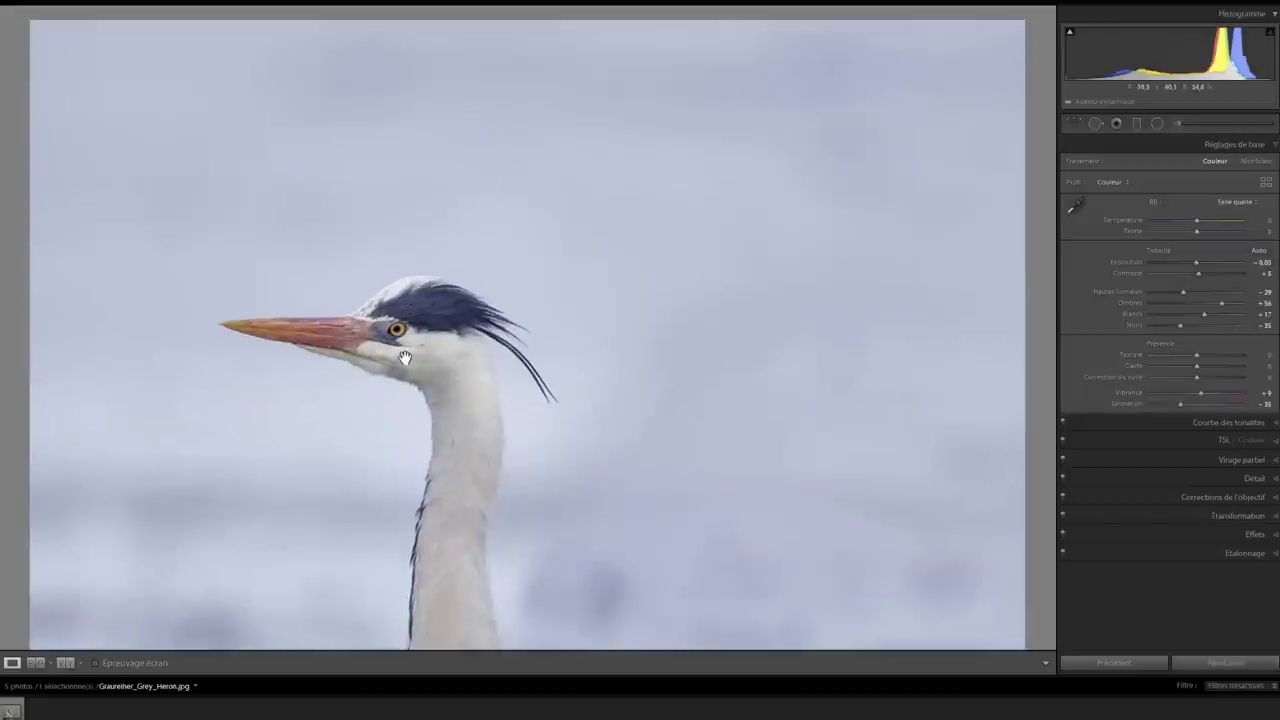
{"action": "left_click_drag", "start_coordinate": [443, 357], "coordinate": [443, 272]}
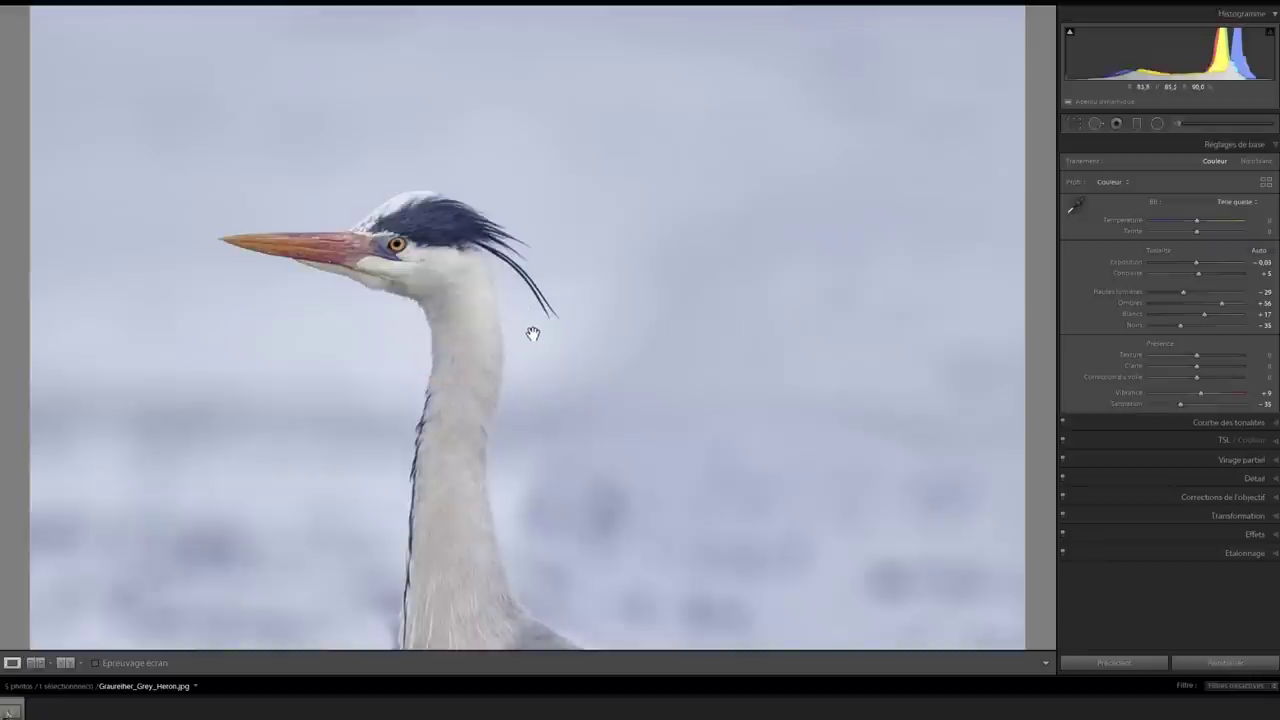
Start a reset brush mask for the heron's eye with Highlights 54 and Shadows 31
{"action": "left_click", "coordinate": [1173, 127]}
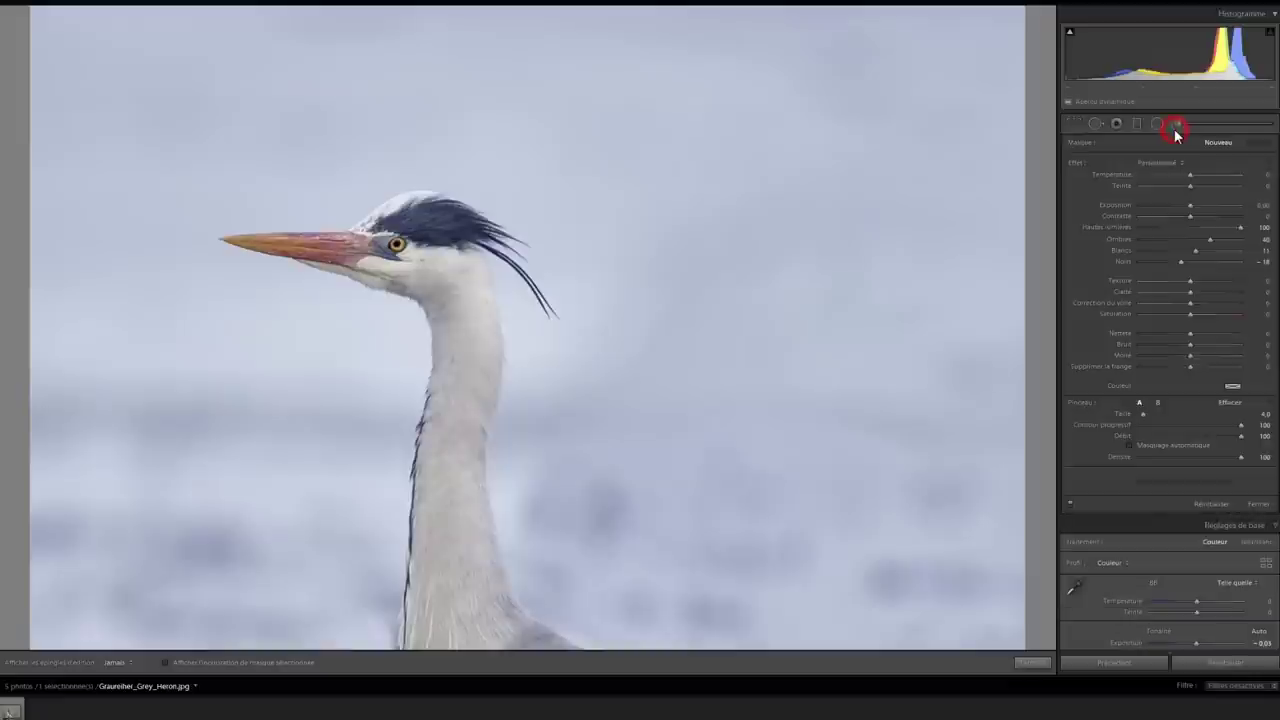
{"action": "double_click", "coordinate": [1078, 163]}
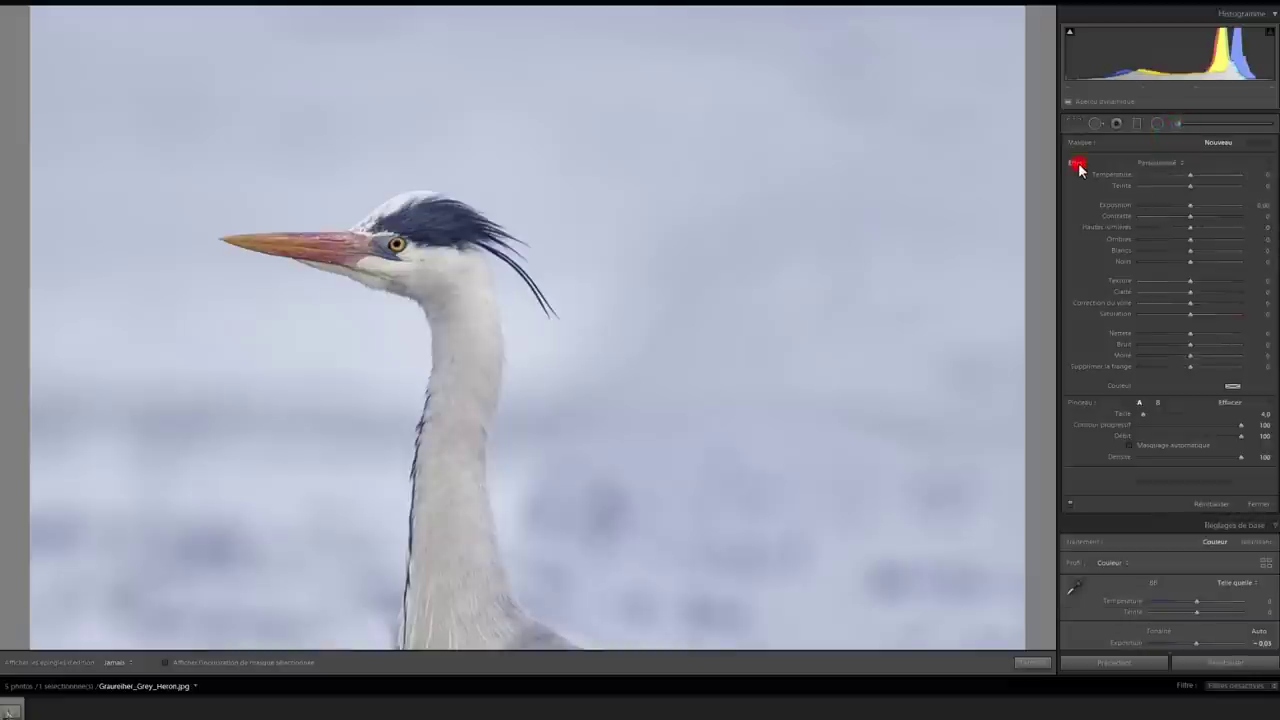
{"action": "left_click", "coordinate": [1190, 228]}
{"action": "mouse_move", "coordinate": [1190, 239]}
{"action": "left_mouse_down"}
{"action": "mouse_move", "coordinate": [1205, 239]}
{"action": "mouse_move", "coordinate": [1182, 264]}
{"action": "left_mouse_up"}
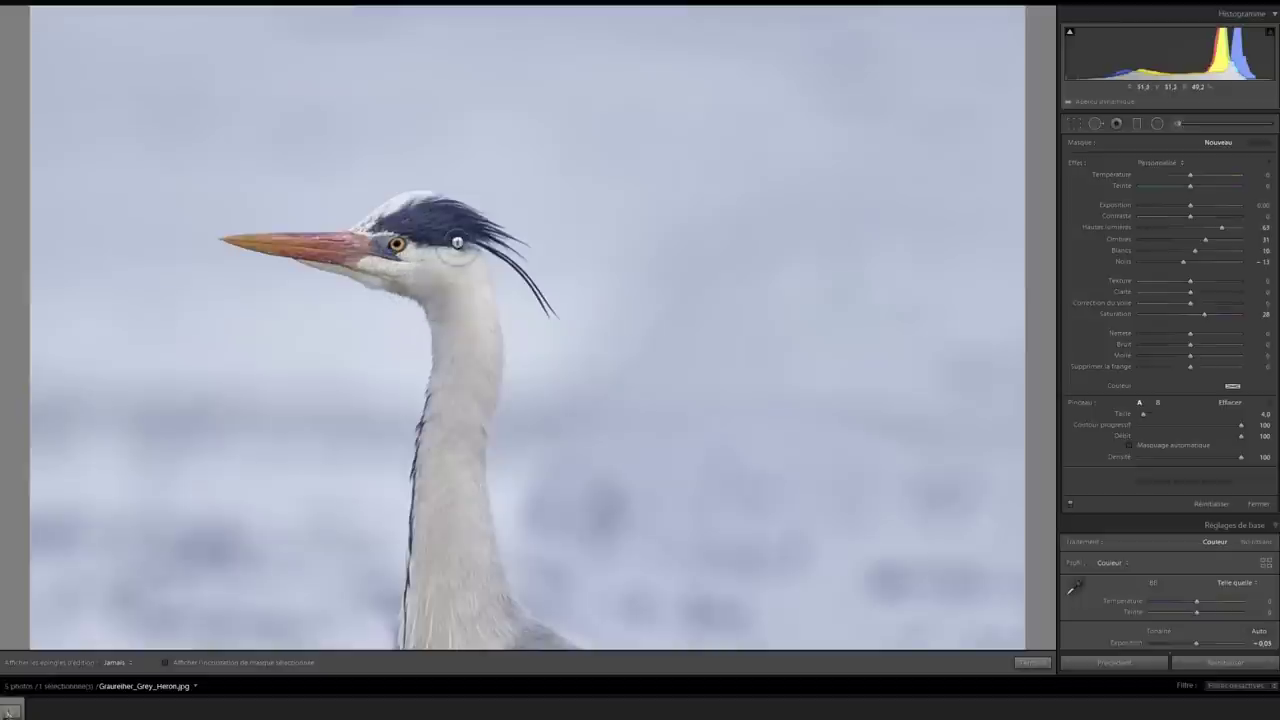
Paint the heron's eye with a small brush and deepen the mask's Blacks to −33
{"action": "key", "text": "bracketleft"}
{"action": "key", "text": "bracketleft"}
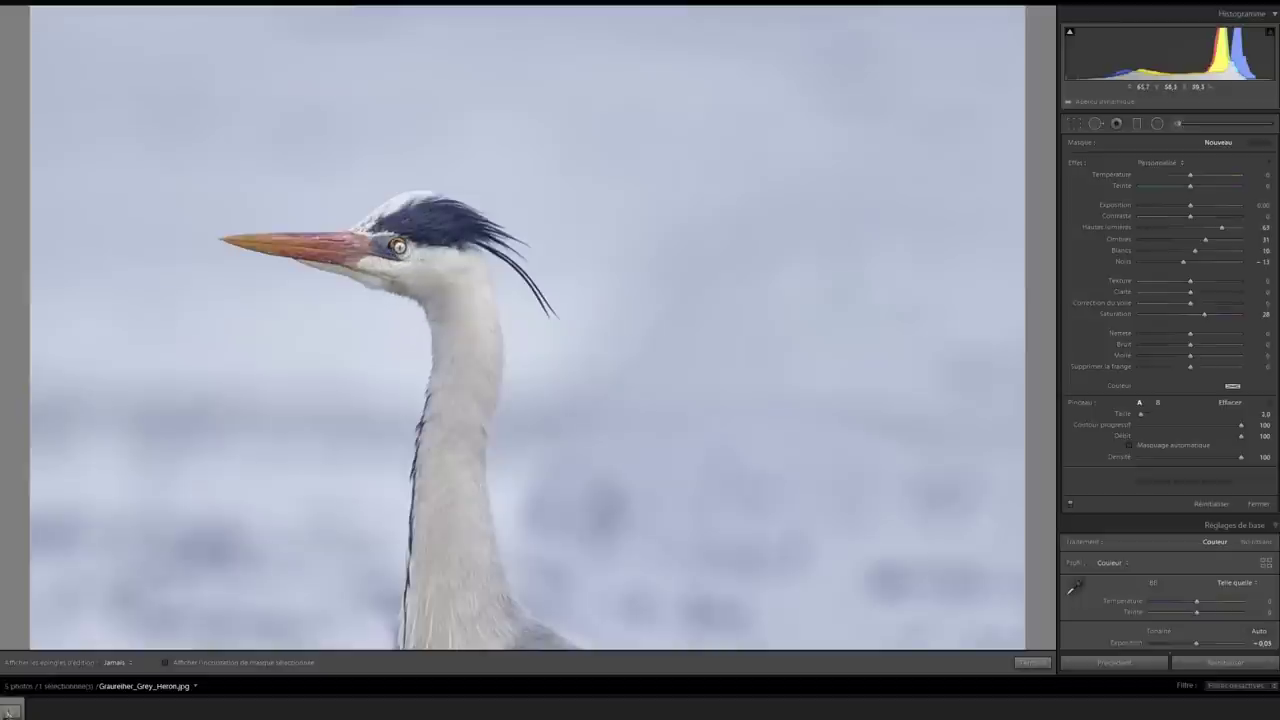
{"action": "key", "text": "ctrl+equal"}
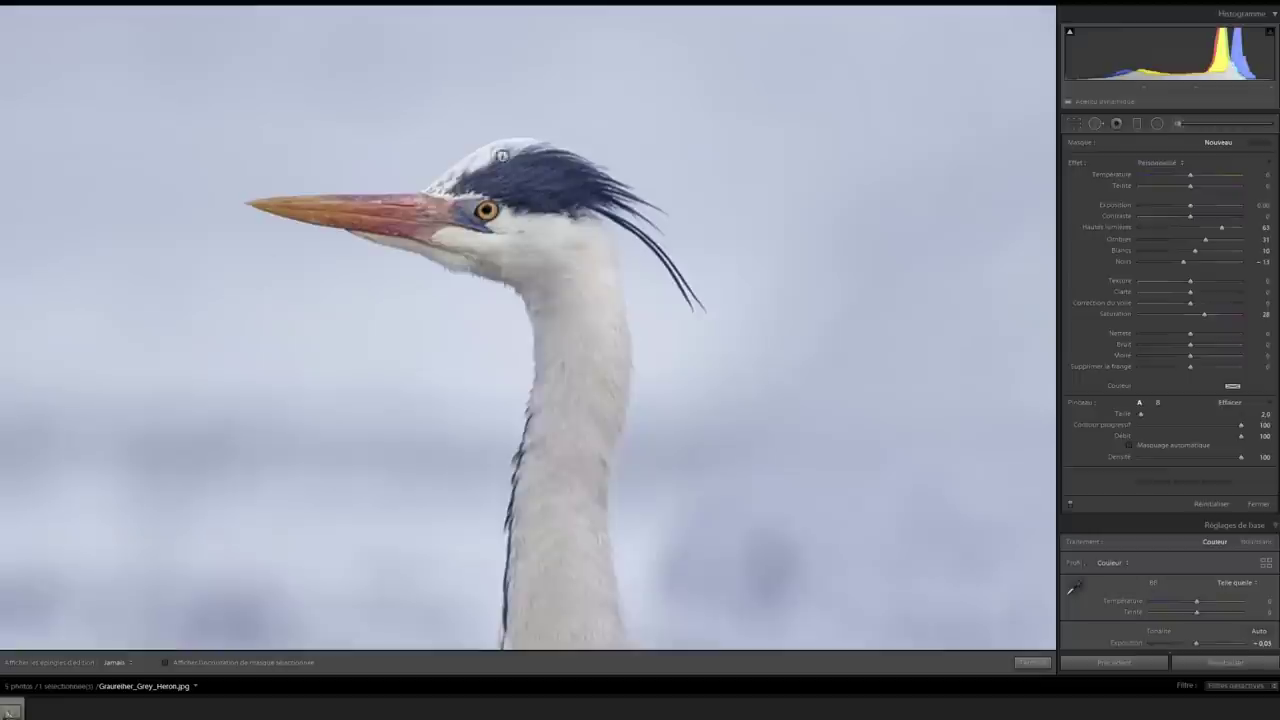
{"action": "key", "text": "ctrl+equal"}
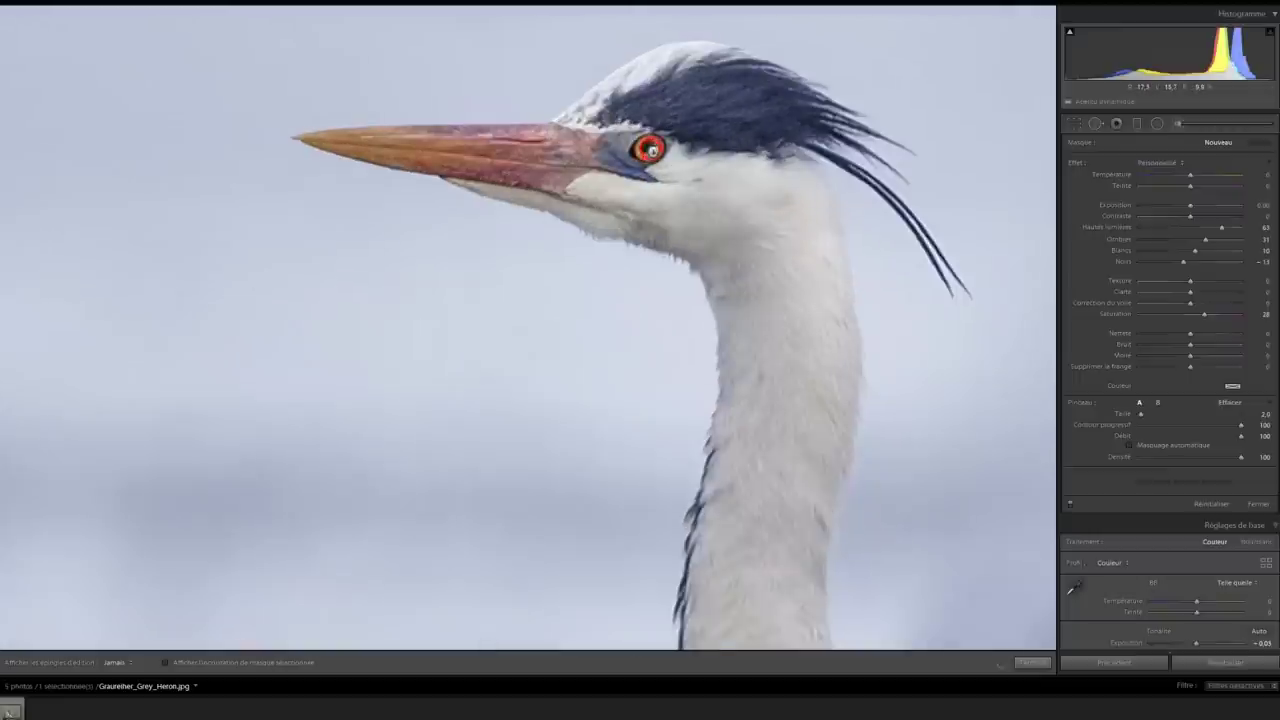
{"action": "left_click_drag", "start_coordinate": [651, 149], "coordinate": [649, 149]}
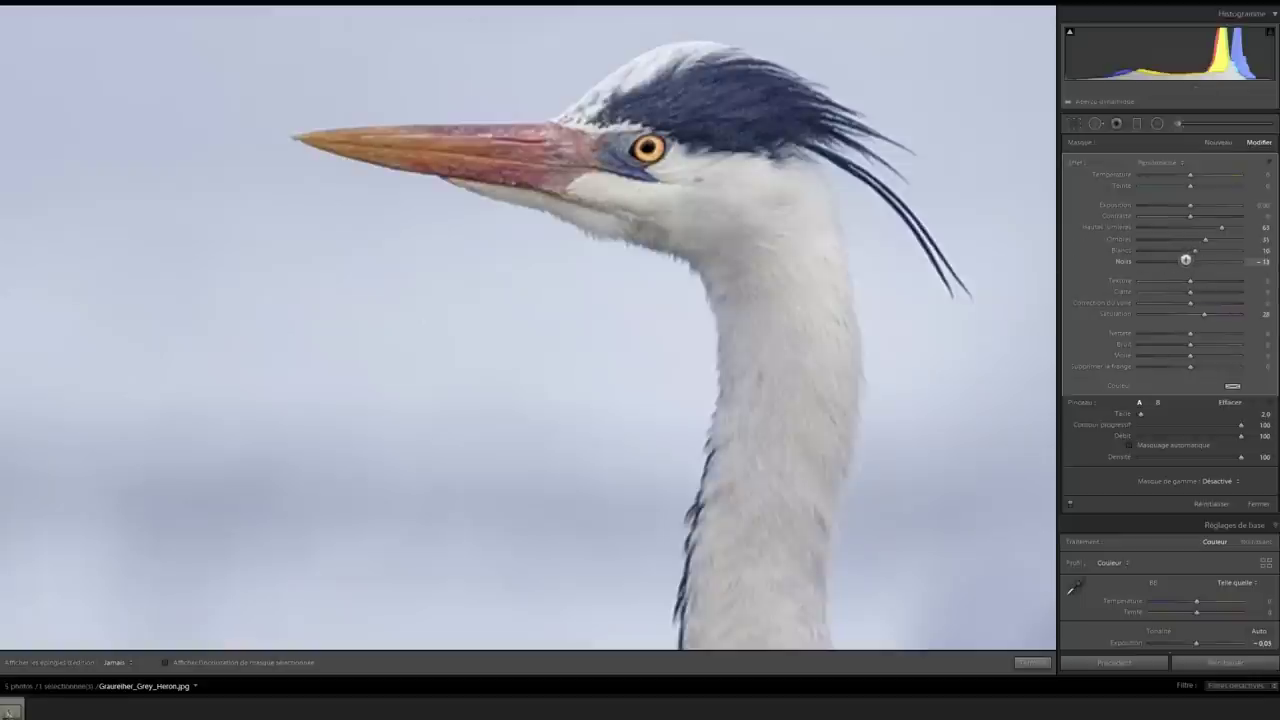
{"action": "left_click_drag", "start_coordinate": [1184, 260], "coordinate": [1173, 261]}
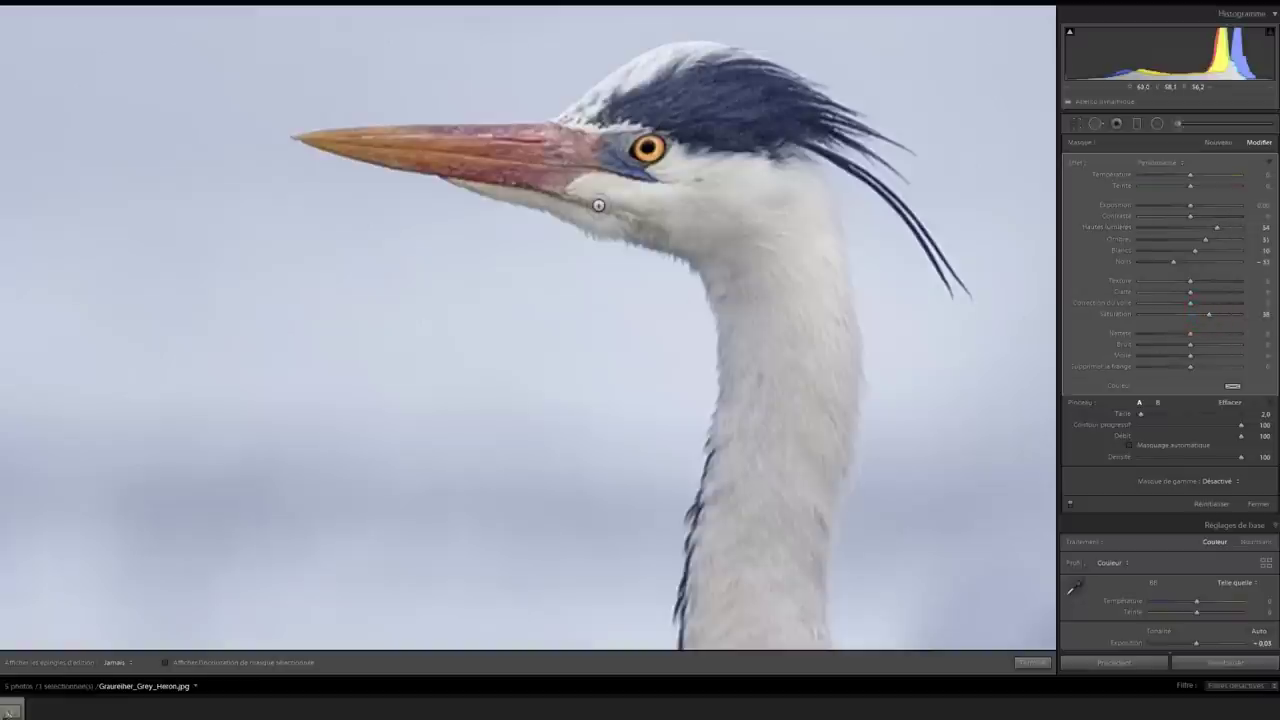
{"action": "left_click", "coordinate": [595, 254]}
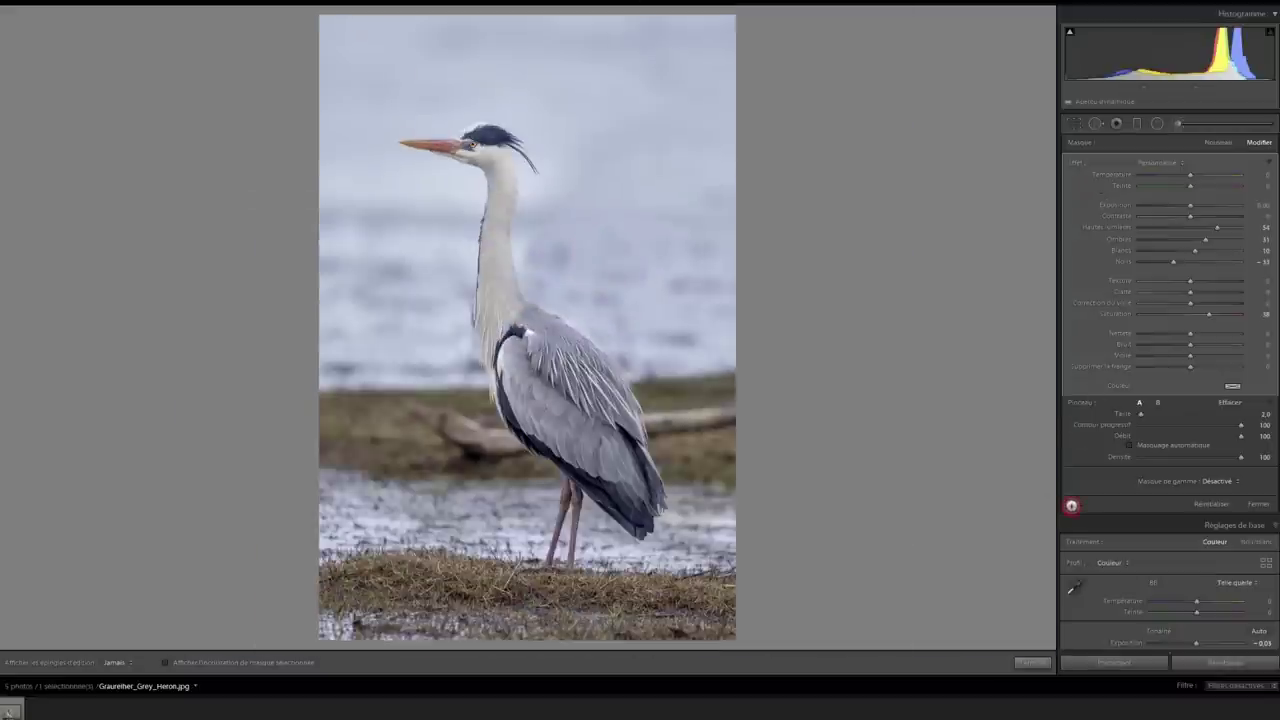
Toggle the heron eye mask off and on to compare before and after
{"action": "left_click", "coordinate": [1071, 505]}
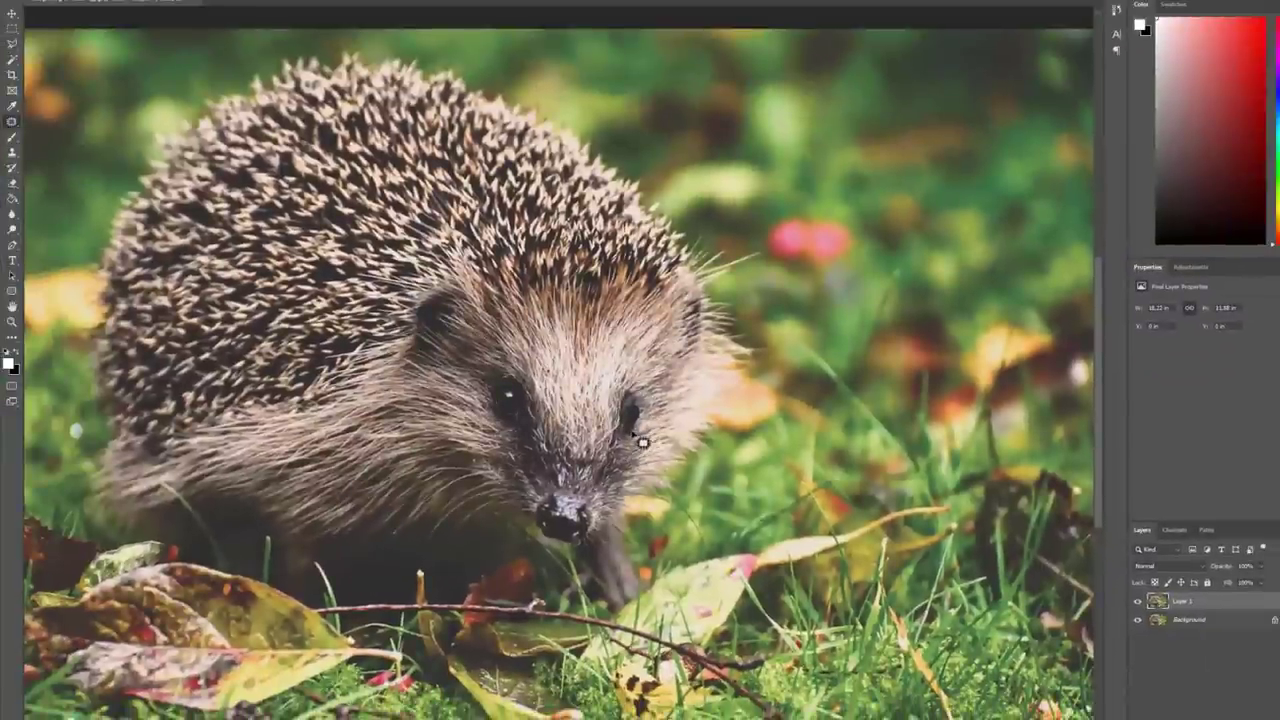
{"action": "scroll", "coordinate": [641, 443], "scroll_direction": "up", "scroll_amount": 2}
{"action": "scroll", "coordinate": [641, 440], "scroll_direction": "up", "scroll_amount": 2}
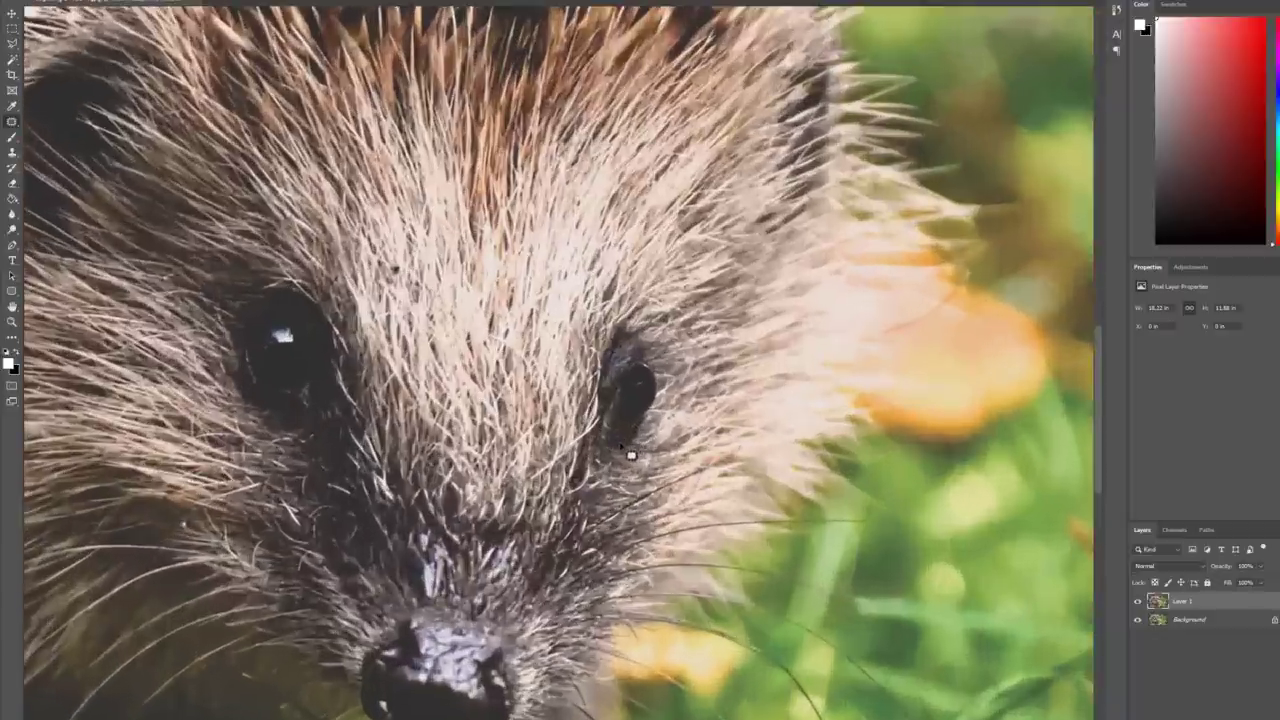
{"action": "scroll", "coordinate": [640, 430], "scroll_direction": "up", "scroll_amount": 1}
{"action": "scroll", "coordinate": [640, 430], "scroll_direction": "up", "scroll_amount": 1}
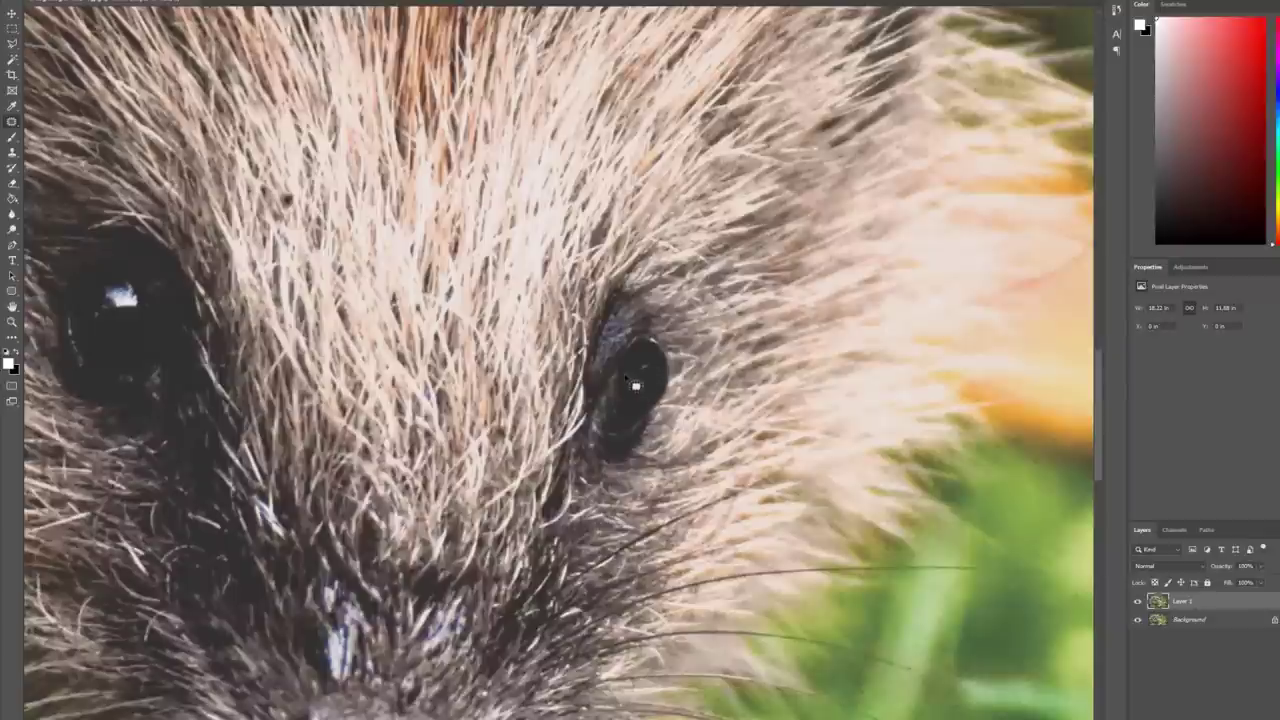
{"action": "scroll", "coordinate": [455, 457], "scroll_direction": "down", "scroll_amount": 2, "text": "alt"}
{"action": "scroll", "coordinate": [455, 457], "scroll_direction": "down", "scroll_amount": 2, "text": "alt"}
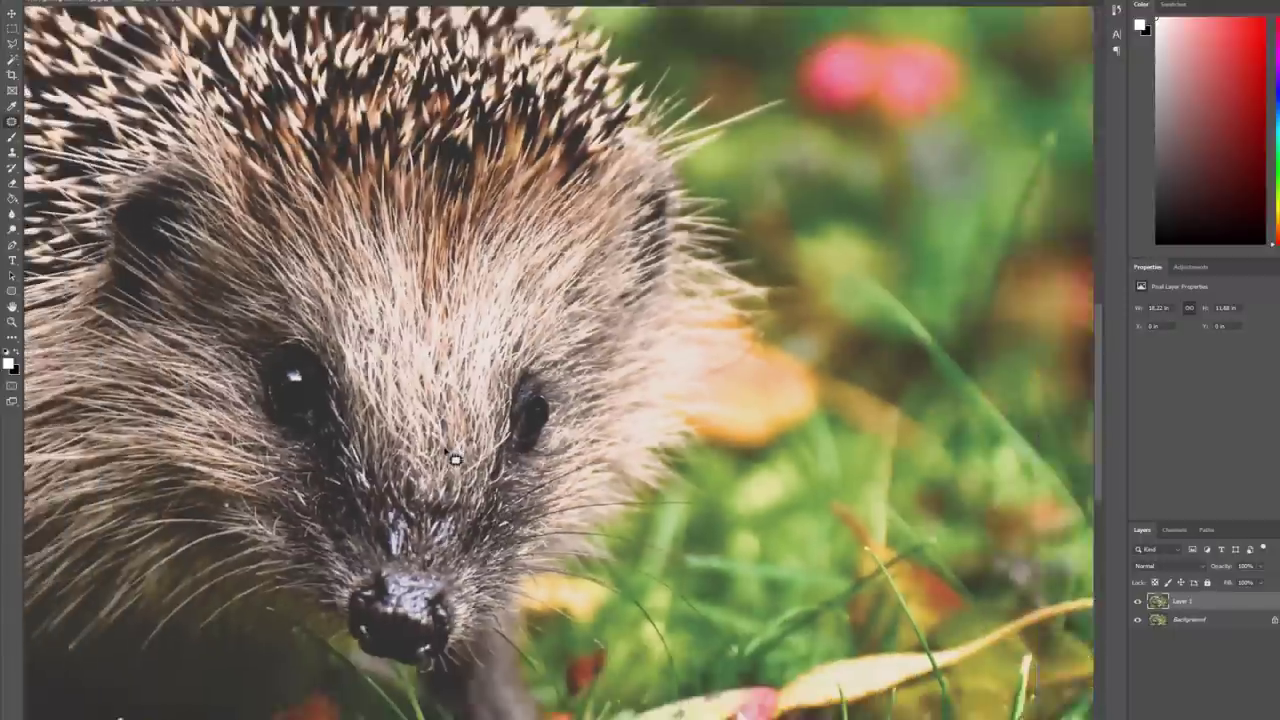
{"action": "scroll", "coordinate": [455, 457], "scroll_direction": "down", "scroll_amount": 2, "text": "alt"}
{"action": "scroll", "coordinate": [455, 457], "scroll_direction": "down", "scroll_amount": 2, "text": "alt"}
{"action": "scroll", "coordinate": [455, 459], "scroll_direction": "down", "scroll_amount": 1, "text": "alt"}
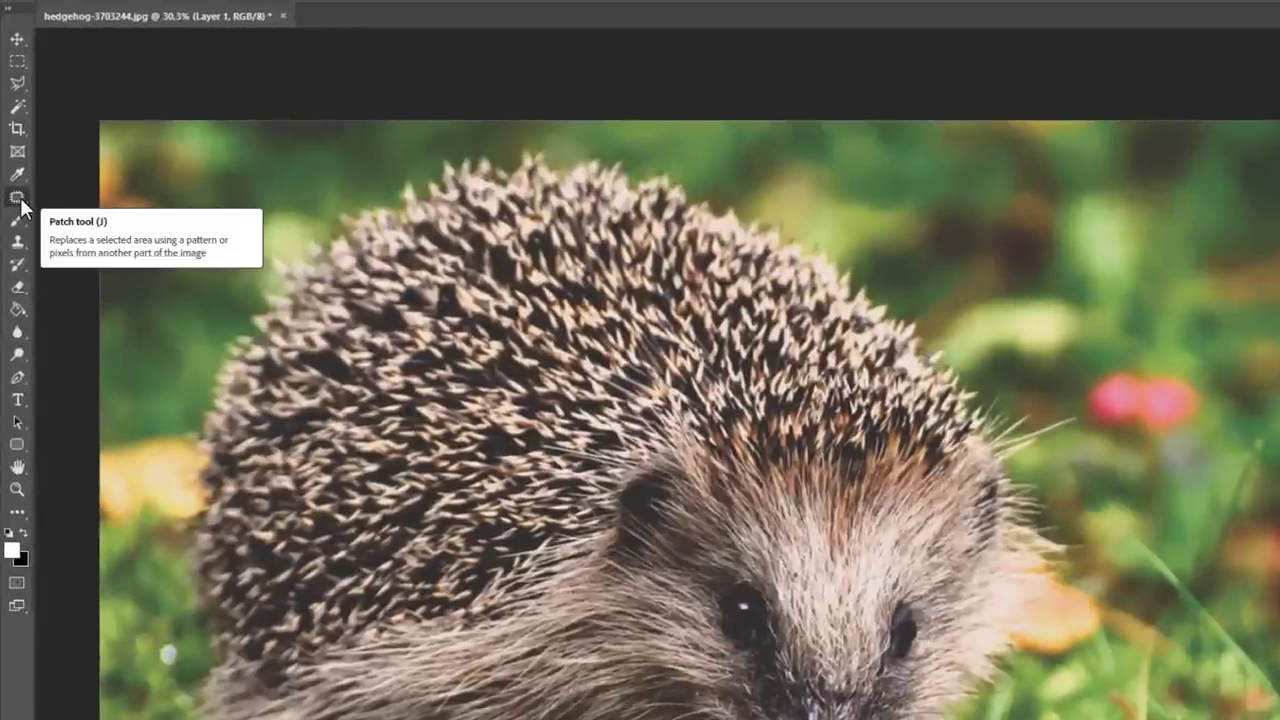
Switch to the Patch Tool and zoom in on the hedgehog's face
{"action": "right_click", "coordinate": [22, 205]}
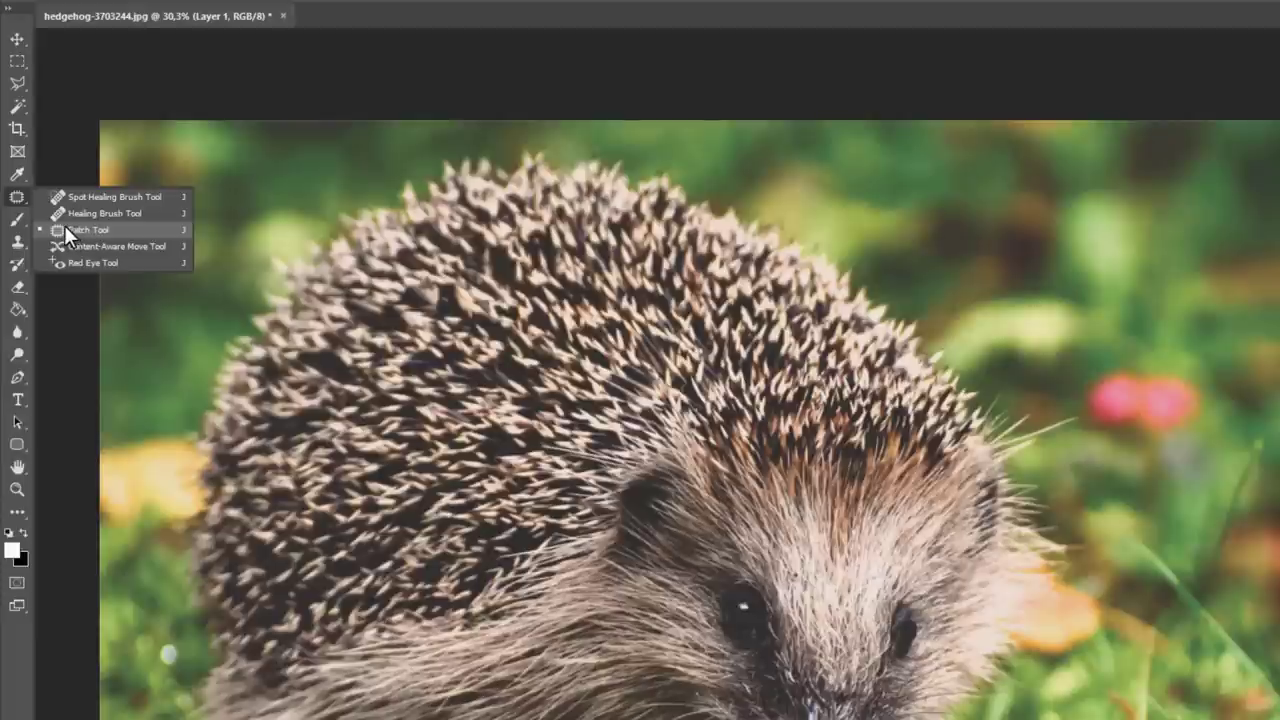
{"action": "left_click", "coordinate": [66, 229]}
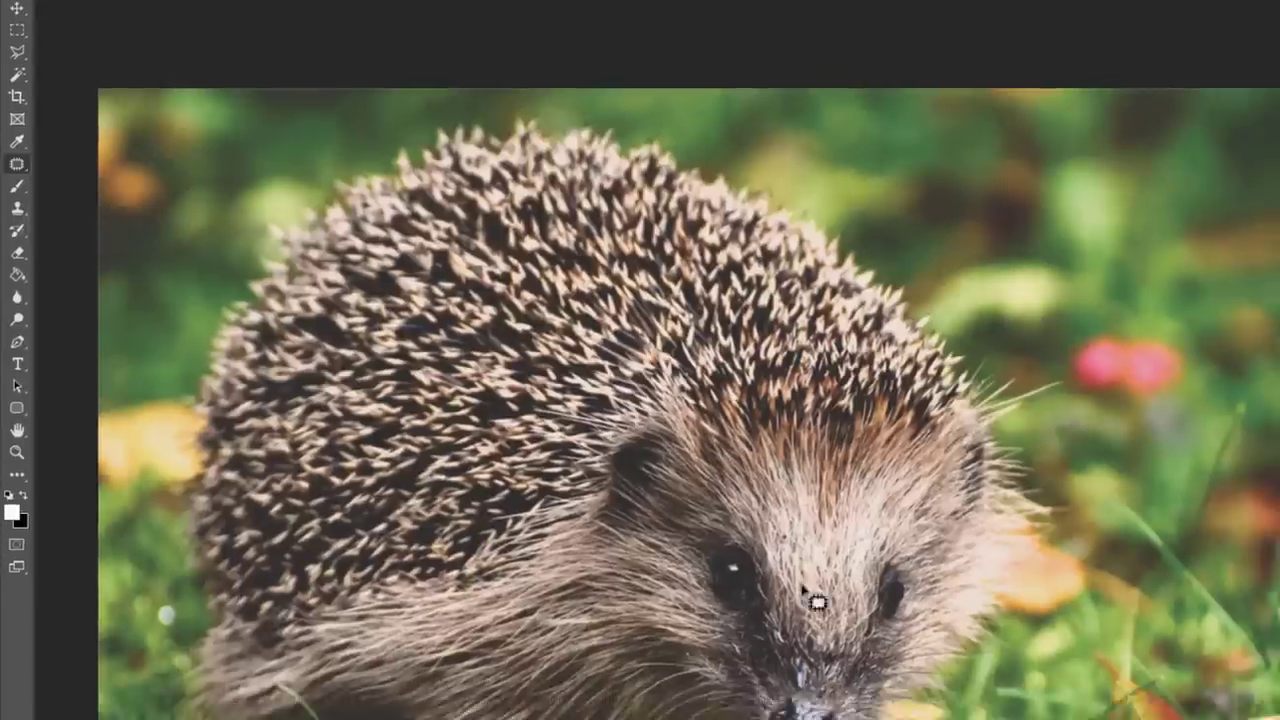
{"action": "scroll", "coordinate": [816, 601], "scroll_direction": "up", "scroll_amount": 5}
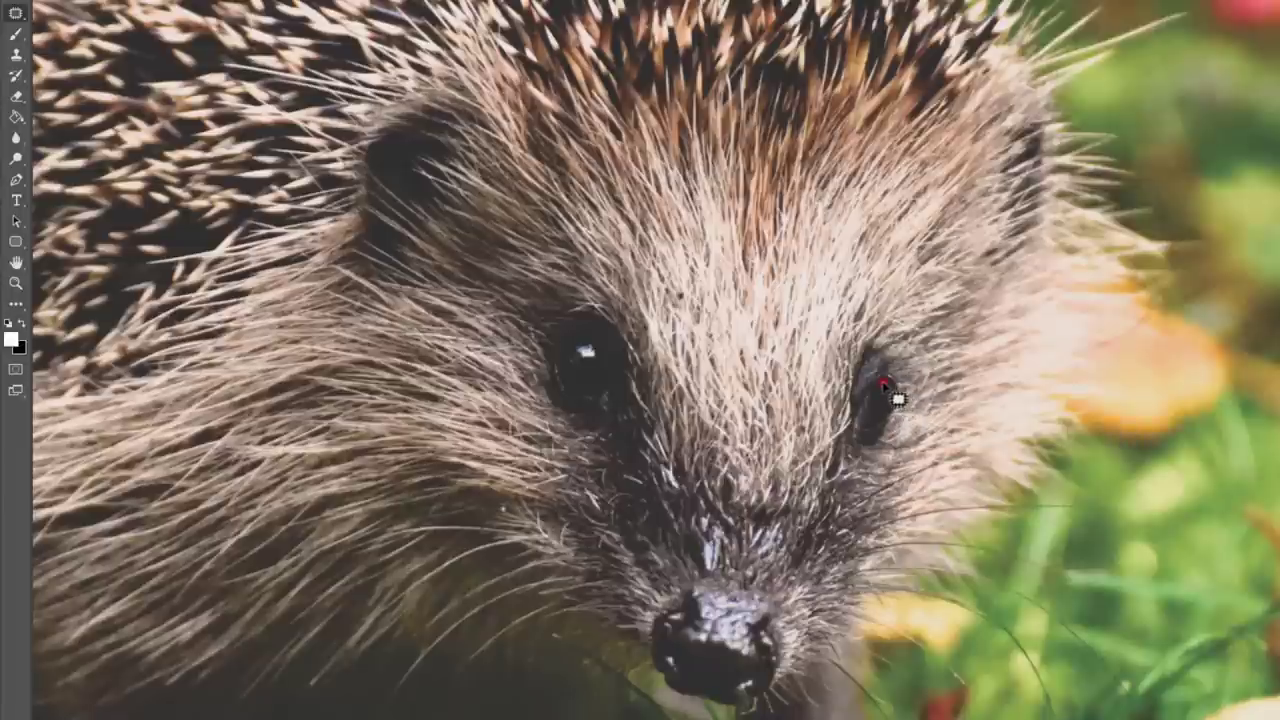
Patch the left eye's white catchlight into the hedgehog's right eye
{"action": "left_click_drag", "start_coordinate": [884, 382], "coordinate": [882, 381]}
{"action": "left_click_drag", "start_coordinate": [880, 397], "coordinate": [622, 318]}
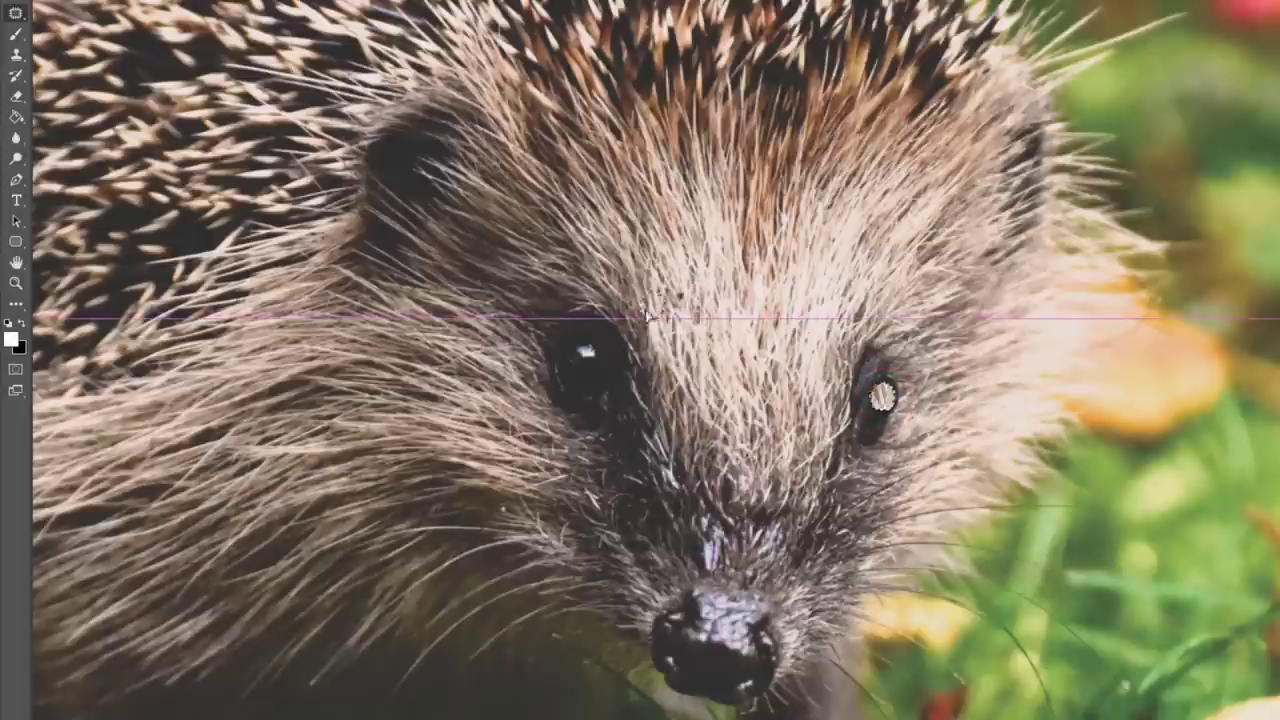
{"action": "mouse_move", "coordinate": [742, 388]}
{"action": "left_mouse_down"}
{"action": "mouse_move", "coordinate": [606, 340]}
{"action": "mouse_move", "coordinate": [586, 352]}
{"action": "left_mouse_up"}
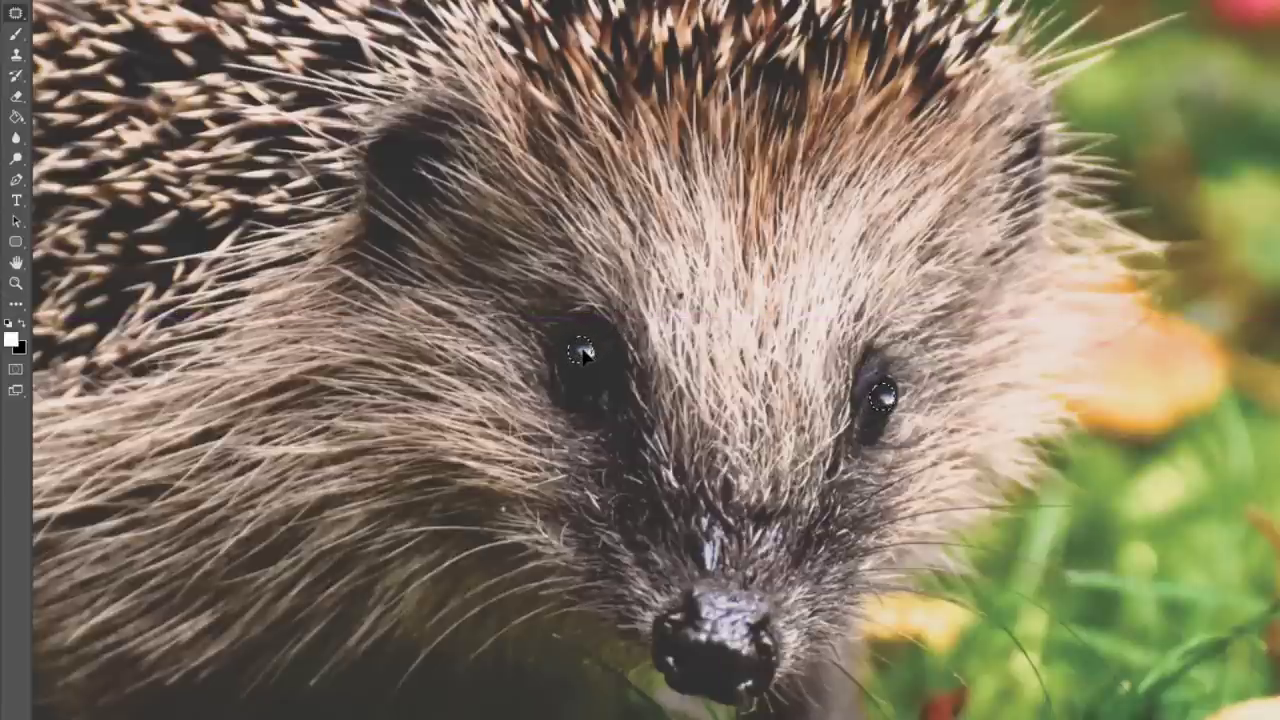
{"action": "left_click_drag", "start_coordinate": [586, 352], "coordinate": [588, 356]}
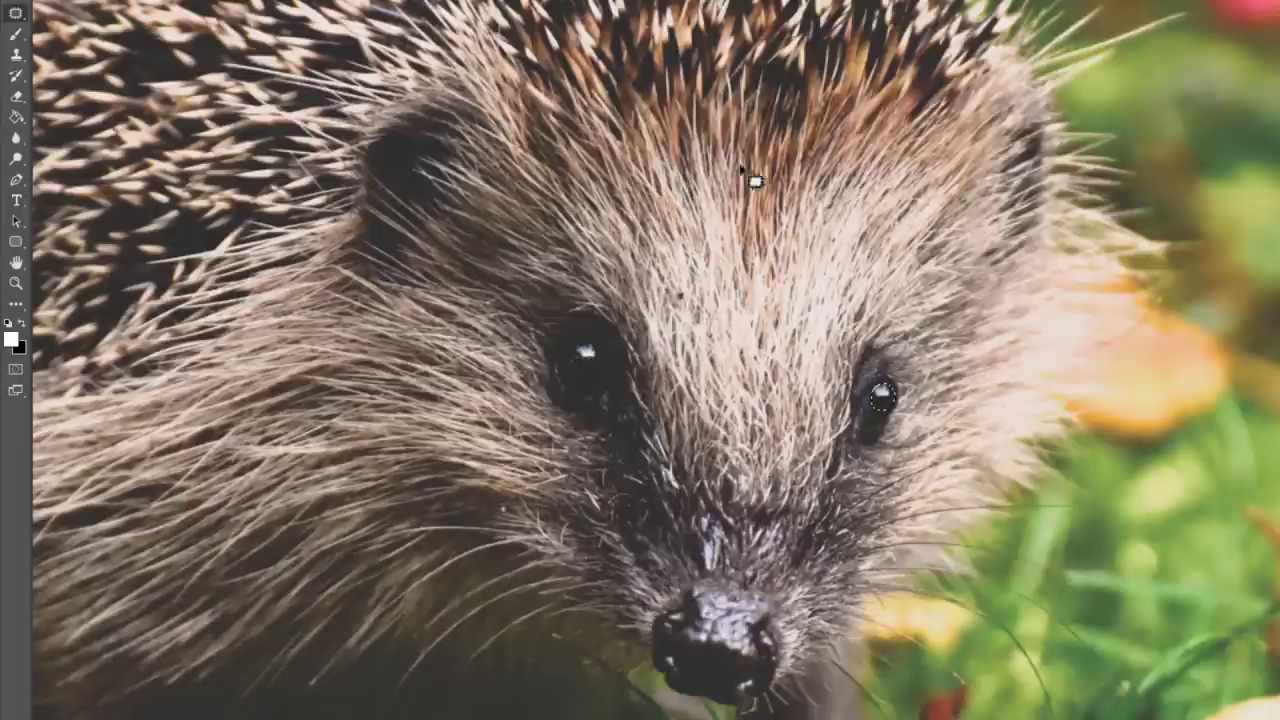
Deselect the patched eye, zoom out, and hide Layer 1 to compare with the original eyes
{"action": "left_click", "coordinate": [850, 270]}
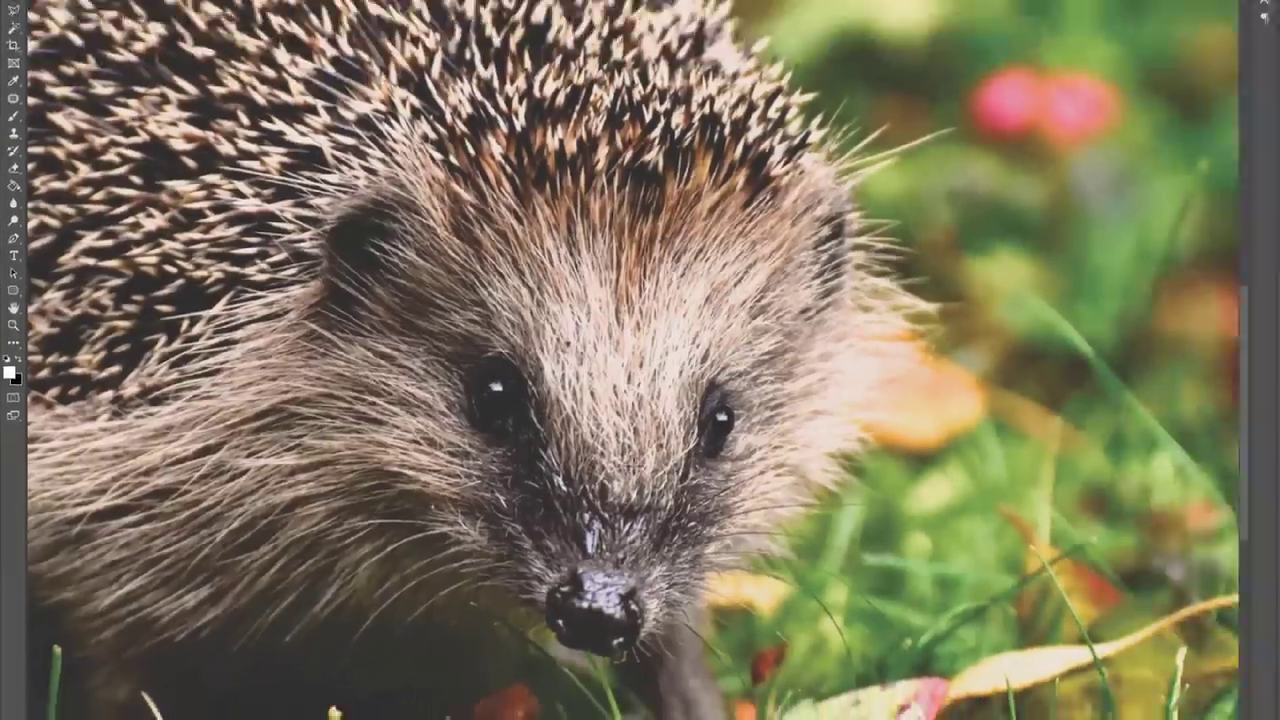
{"action": "scroll", "coordinate": [524, 470], "scroll_direction": "down", "scroll_amount": 1}
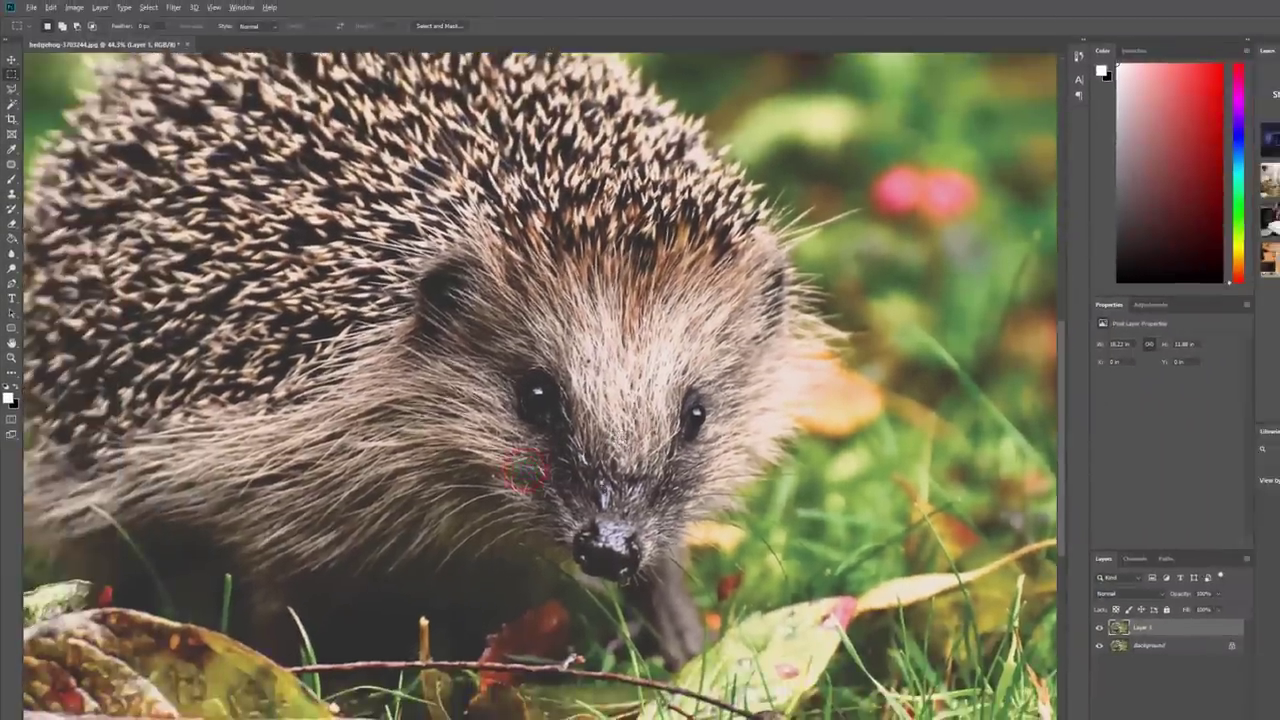
{"action": "scroll", "coordinate": [600, 490], "scroll_direction": "down", "scroll_amount": 1}
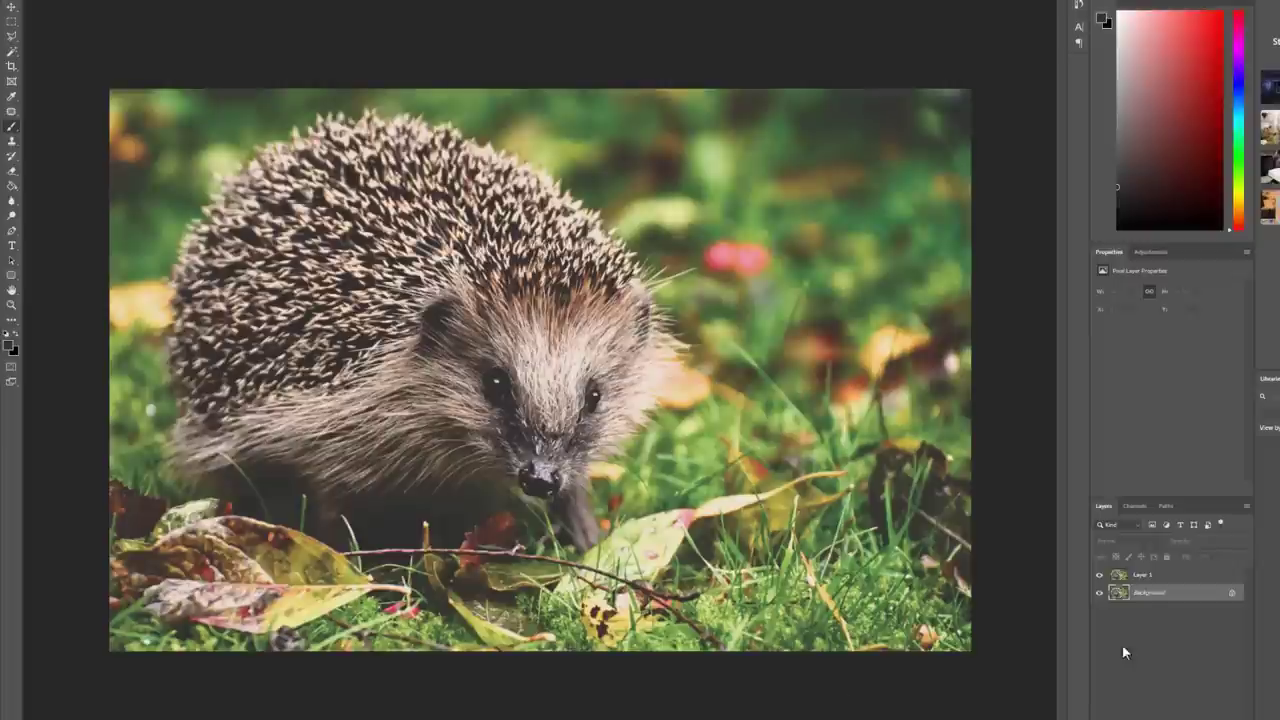
{"action": "left_click", "coordinate": [1104, 590]}
{"action": "left_click", "coordinate": [1101, 579]}
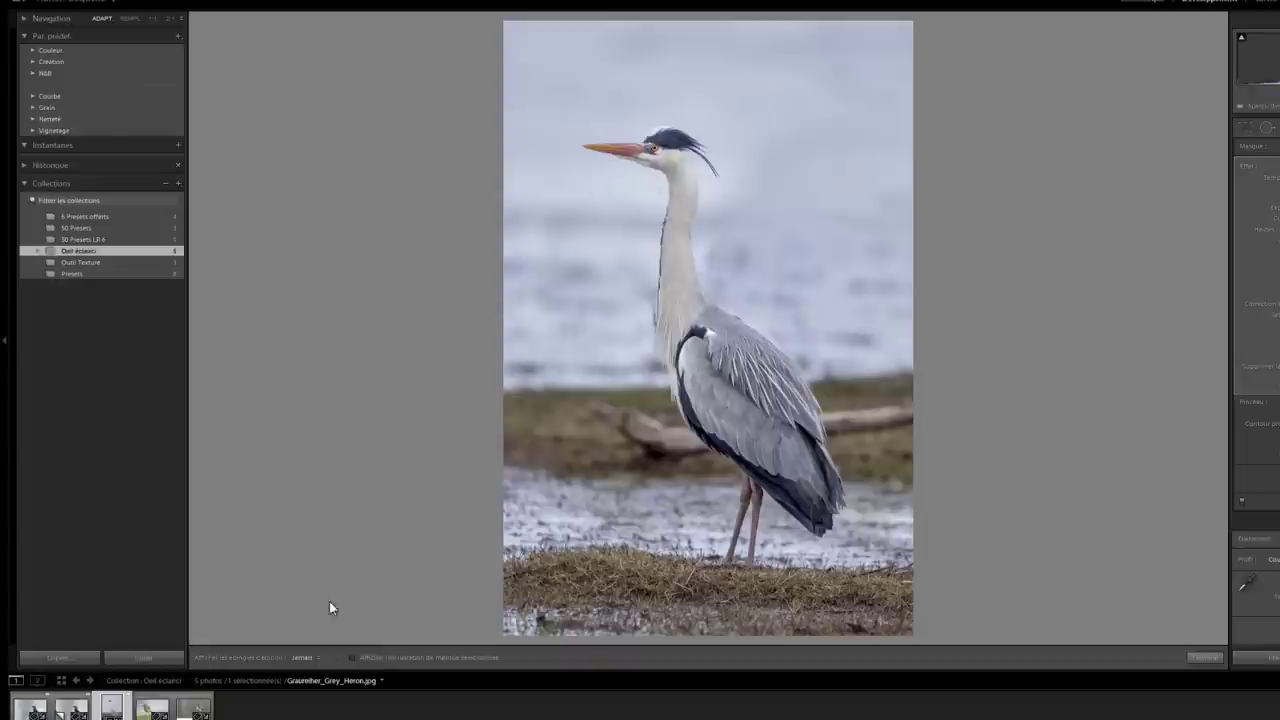
Paste the copied eye-brush develop settings onto the small grey bird photo from the filmstrip
{"action": "left_click", "coordinate": [145, 710]}
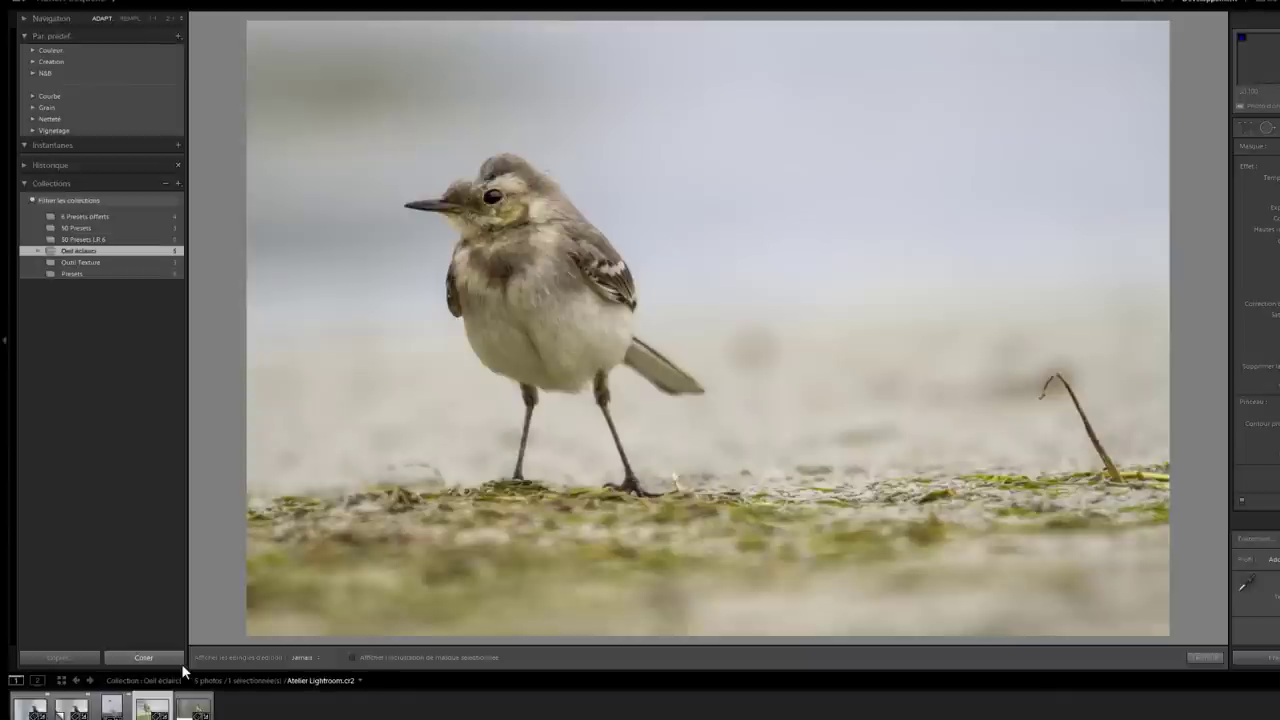
{"action": "left_click", "coordinate": [178, 658]}
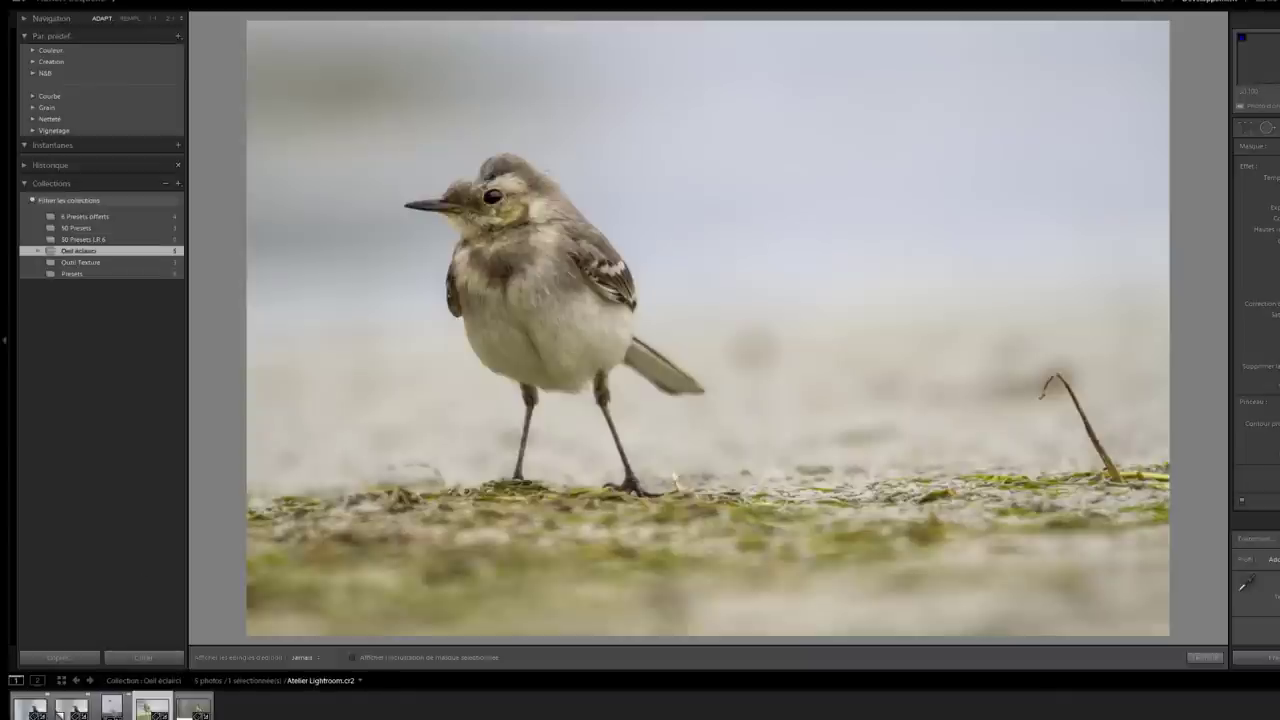